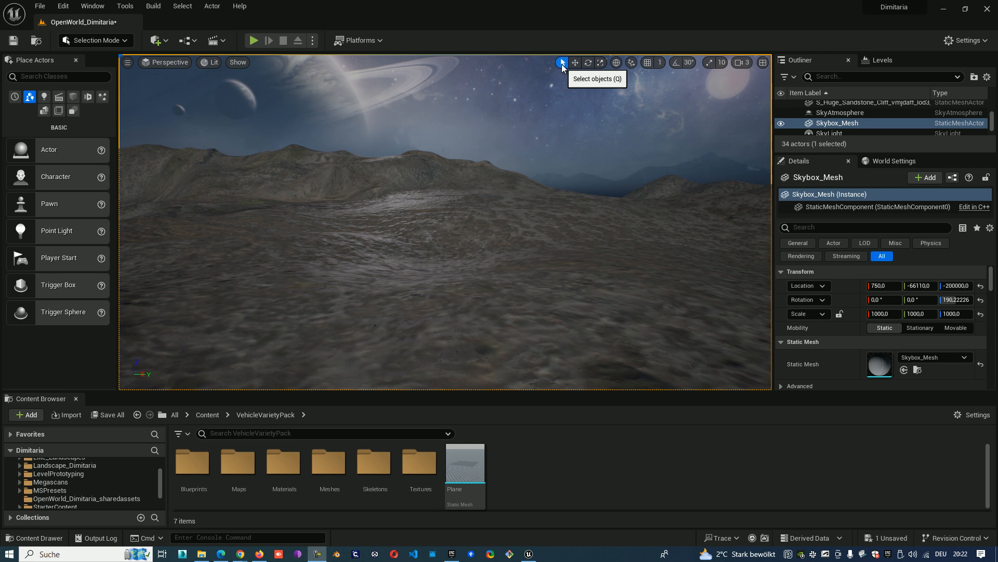
click(585, 63)
click(599, 63)
click(560, 63)
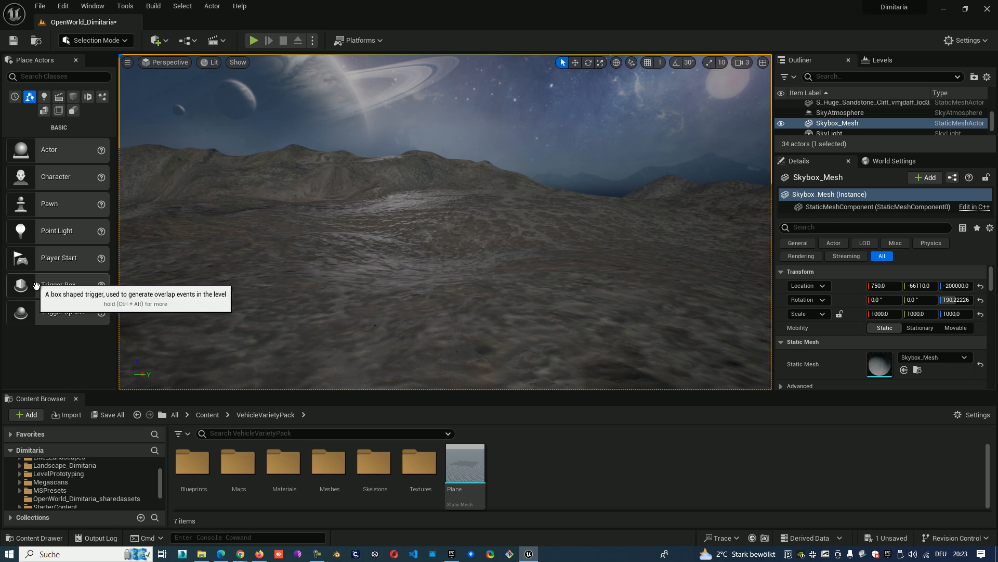
Step: Place two Trigger Box actors side by side on the terrain in the foreground
drag(42, 299, 444, 291)
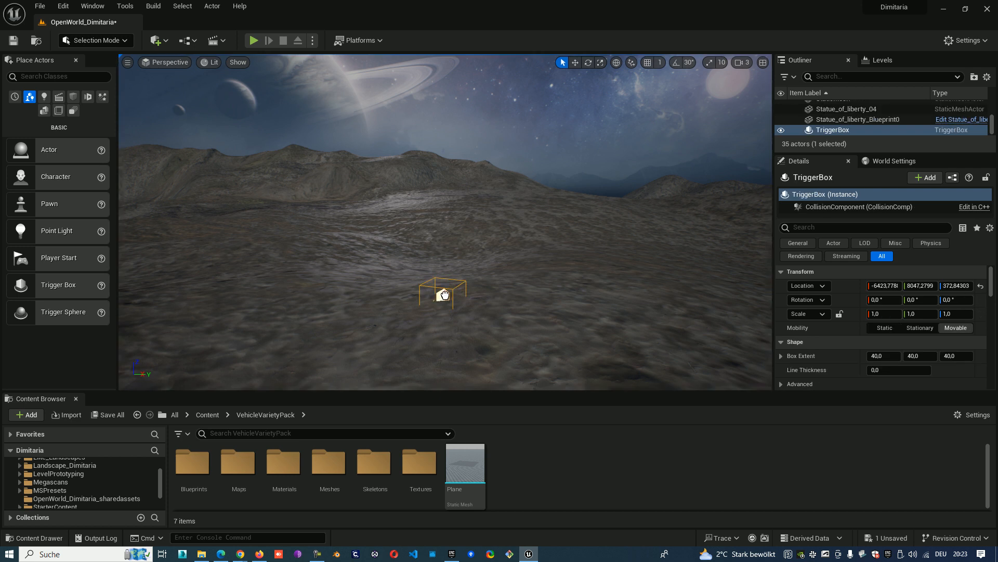
drag(52, 289, 517, 296)
click(470, 294)
click(516, 295)
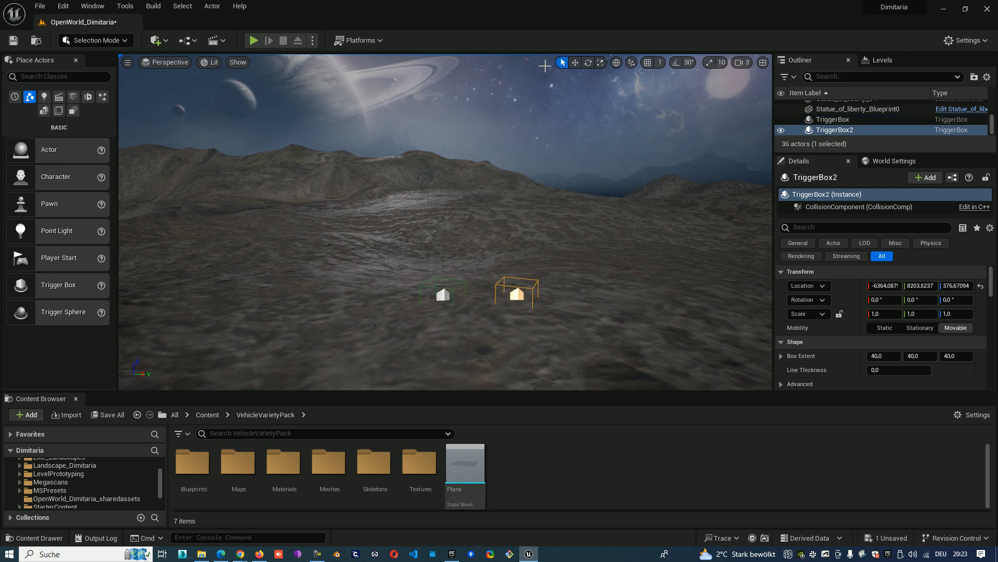
Step: Select each of the two trigger boxes in turn using the selection-only mode
click(442, 295)
click(516, 295)
click(442, 295)
click(537, 301)
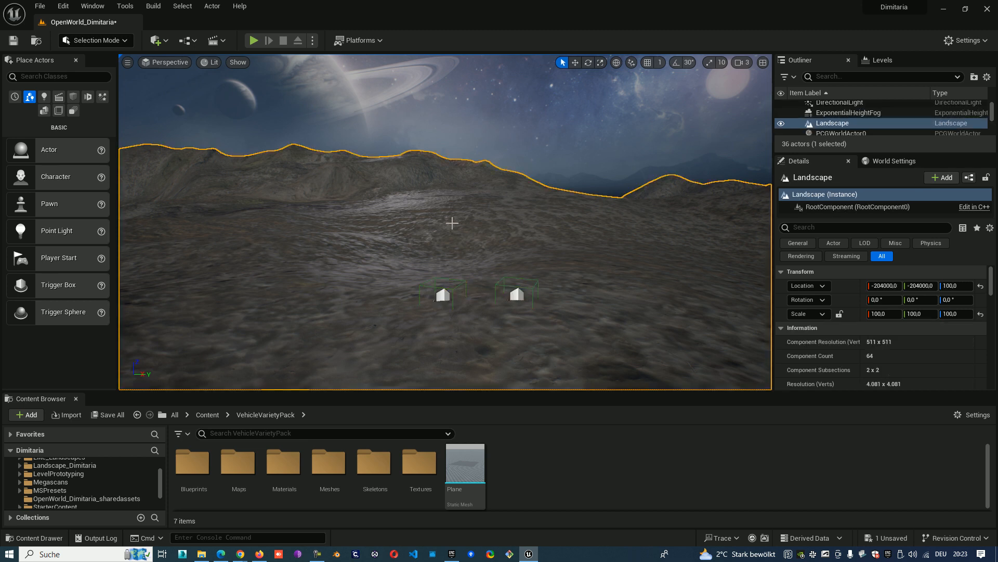
click(519, 296)
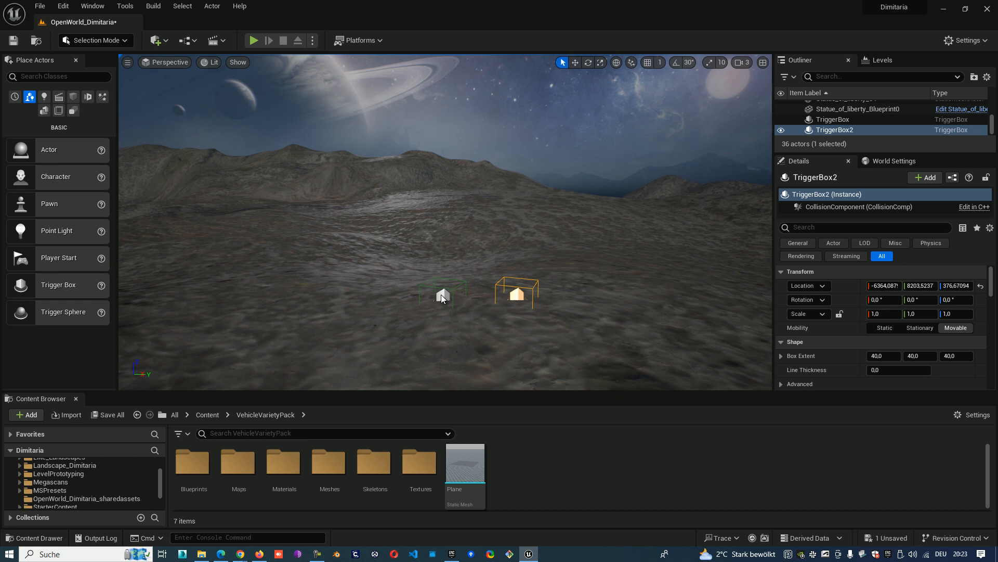
click(441, 296)
click(517, 295)
key(e)
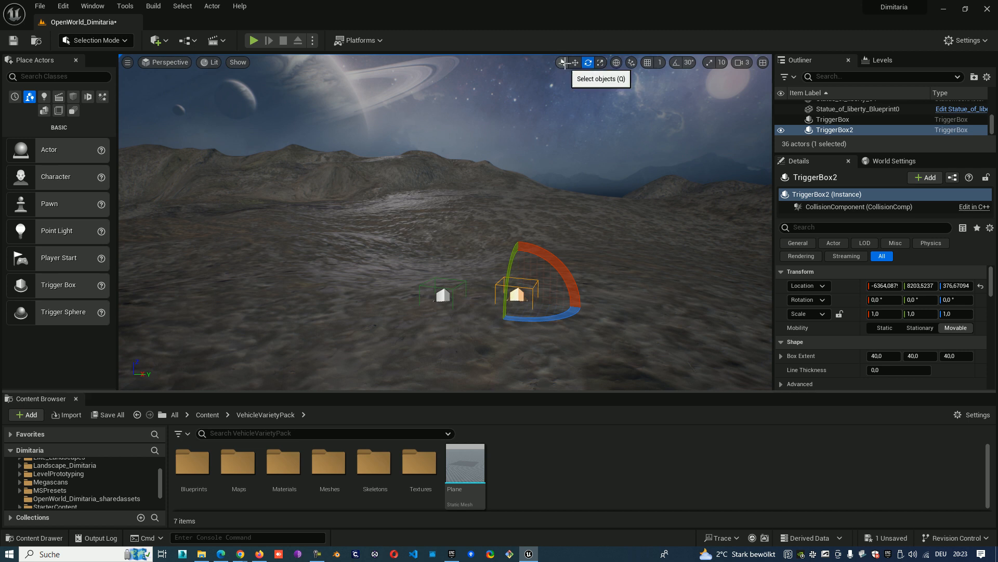
key(q)
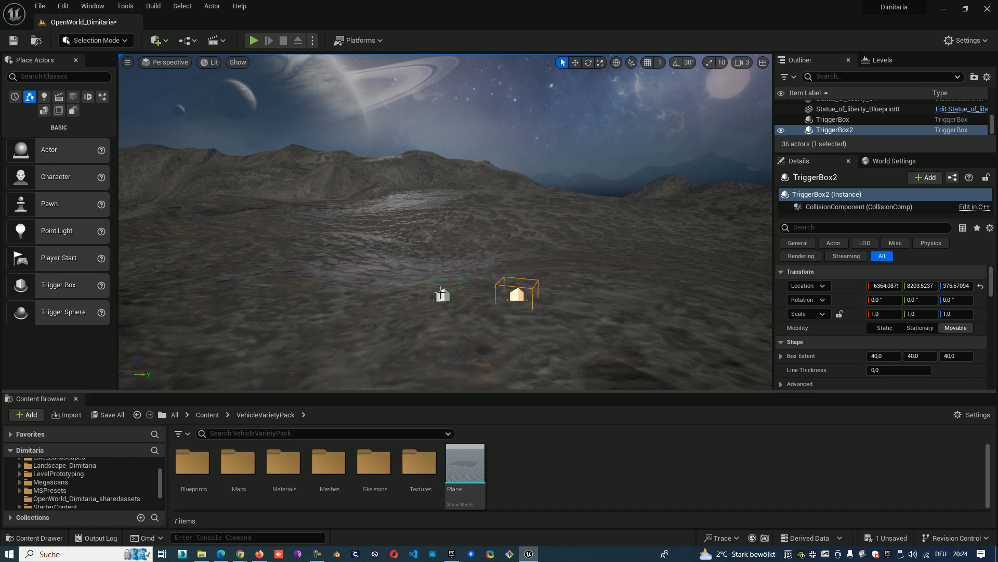
click(441, 294)
click(515, 295)
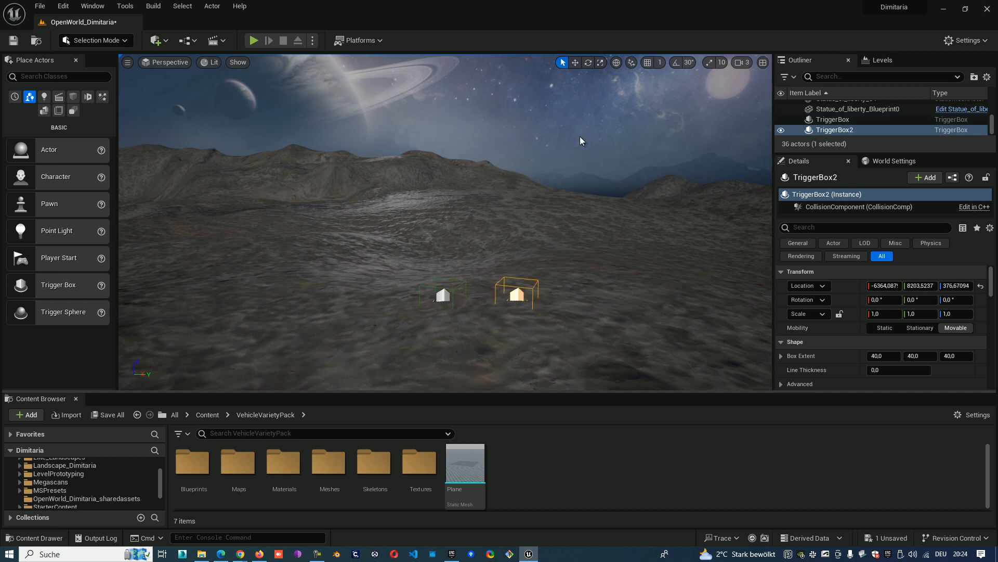
Step: Move the first trigger box closer to the camera and shift TriggerBox2 along Y to about 8233
click(575, 63)
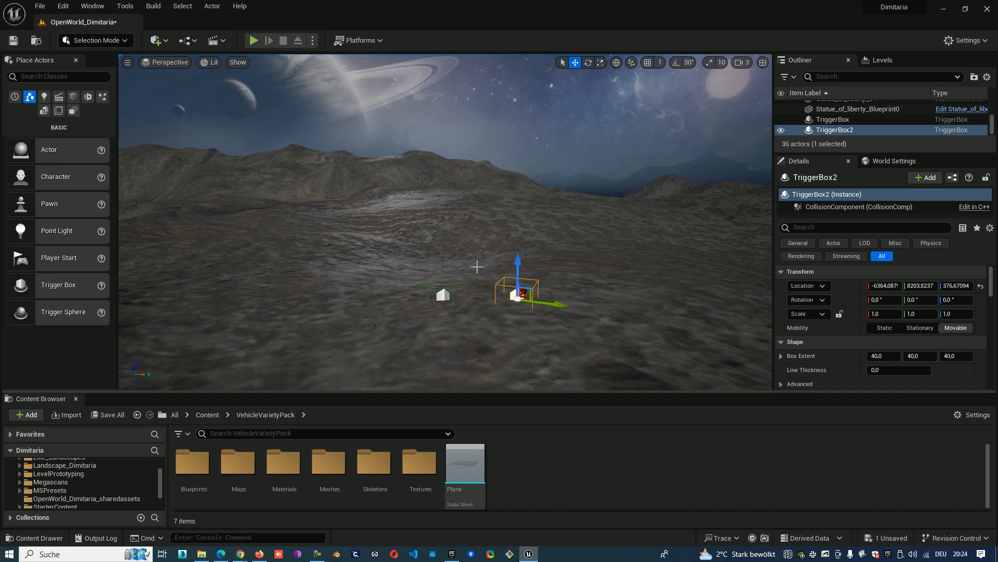
click(441, 292)
drag(441, 293, 430, 318)
click(516, 293)
drag(542, 308, 556, 309)
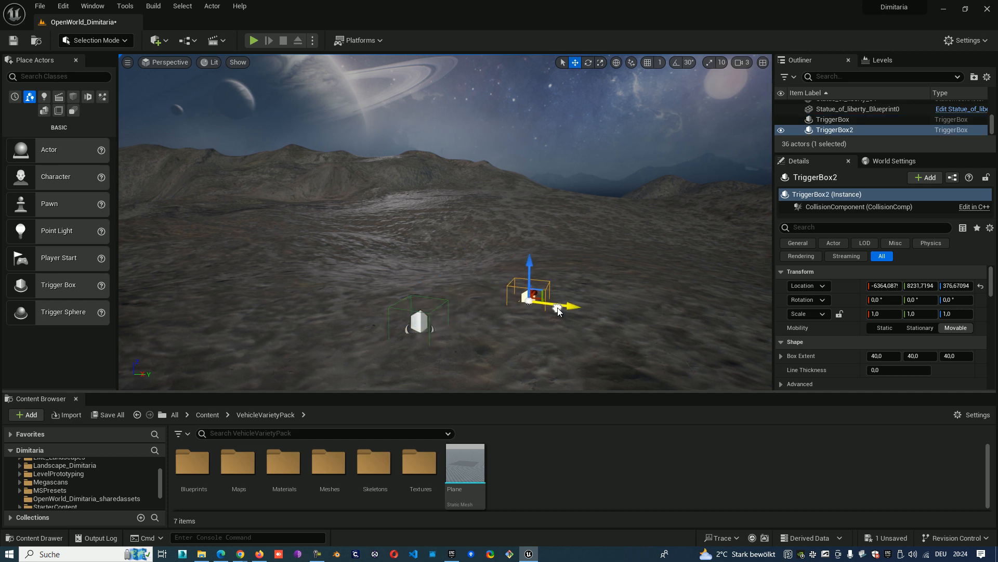
Step: Rotate TriggerBox2 about 29° and the first trigger box about 68° around the Z axis
click(588, 63)
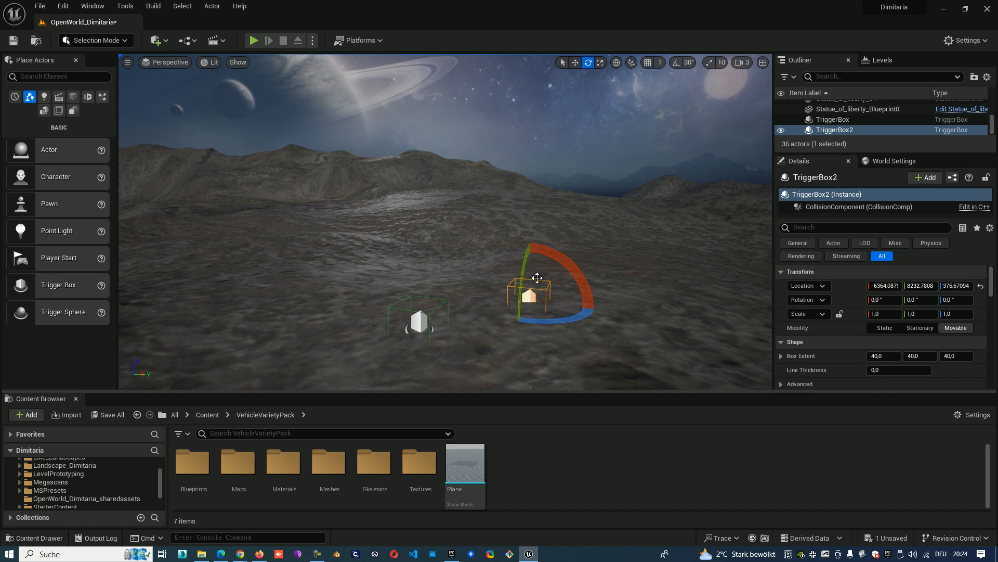
mouse_move(549, 329)
mouse_down()
mouse_move(555, 337)
mouse_move(546, 341)
mouse_move(541, 327)
mouse_up()
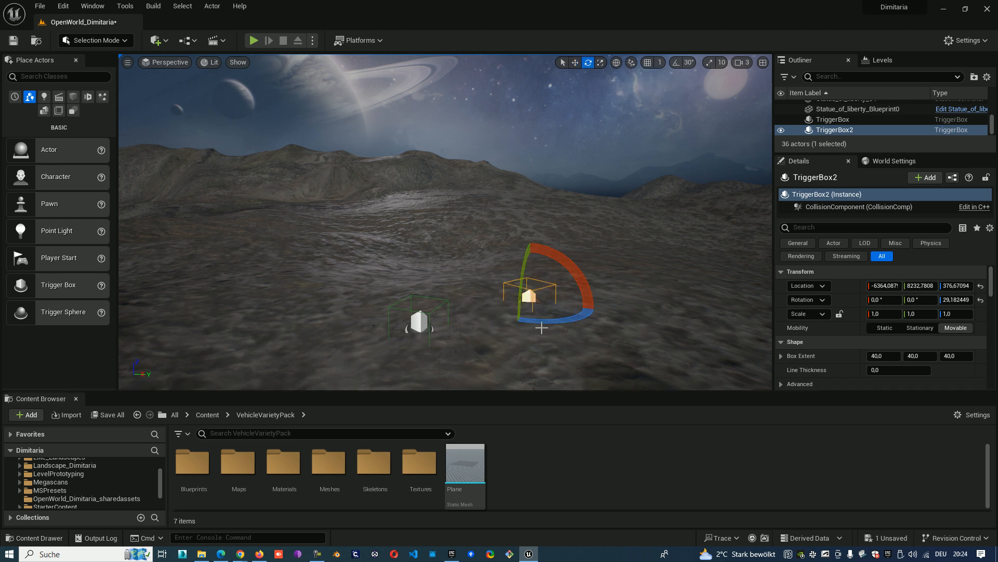
click(421, 316)
drag(426, 348, 493, 328)
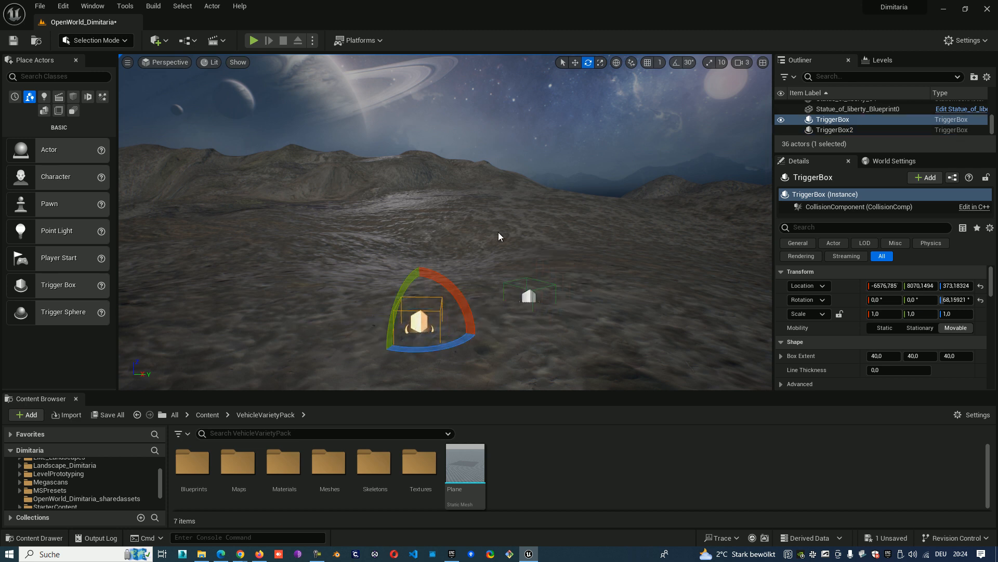
Step: Scale the first trigger box to an extent of about 77 × 57 × 71 and TriggerBox2 to about 52 in Y
click(601, 63)
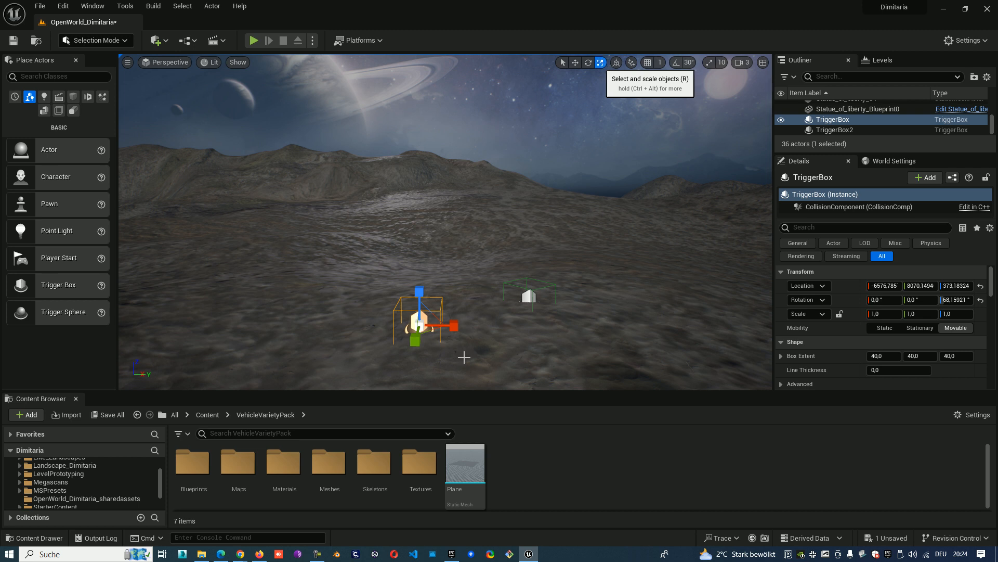
drag(455, 327, 670, 332)
drag(423, 290, 425, 375)
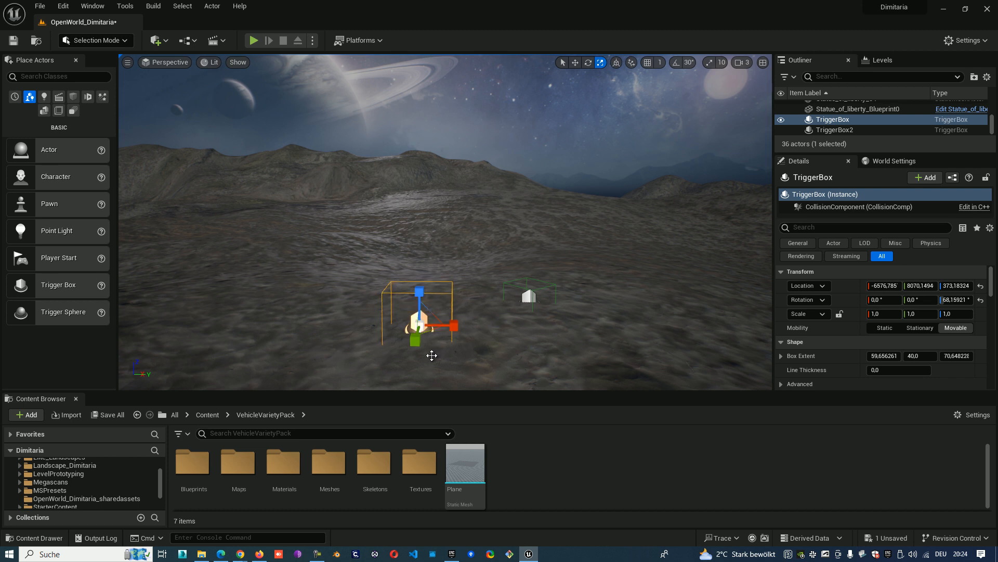
drag(434, 333, 624, 429)
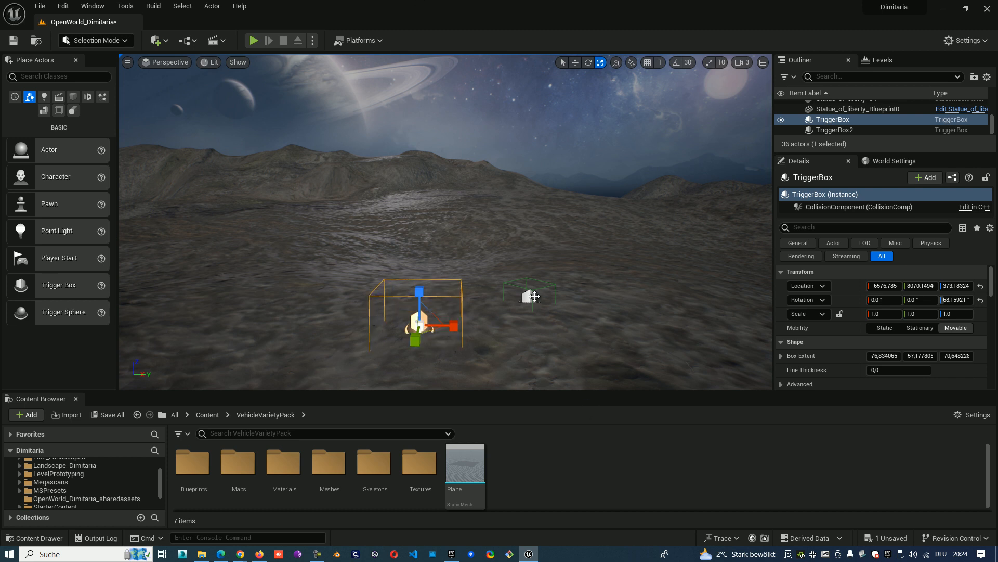
click(515, 299)
drag(541, 307, 663, 350)
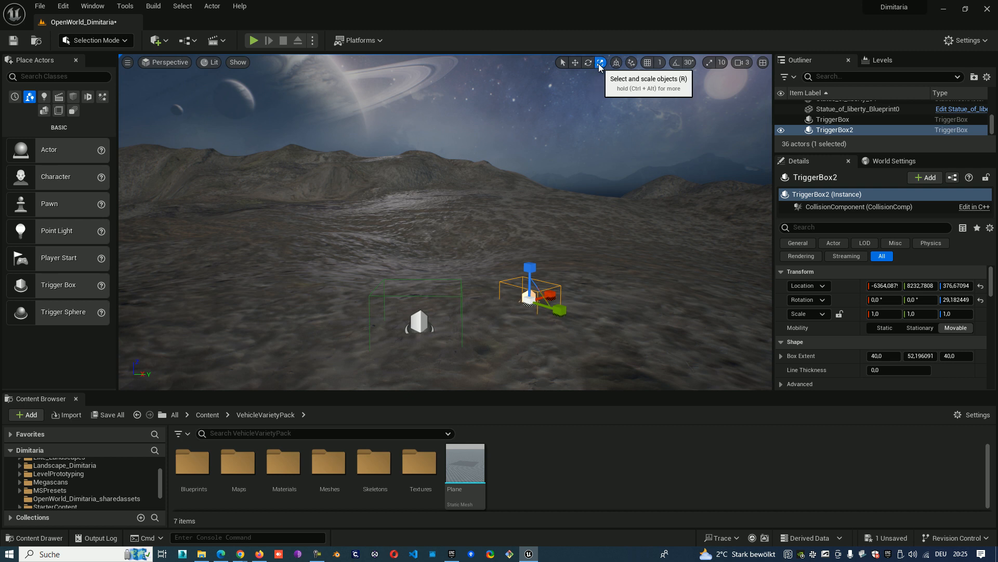
Step: Cycle repeatedly through the select, move, rotate and scale modes on TriggerBox2, ending in select mode
key(q)
key(w)
key(e)
key(r)
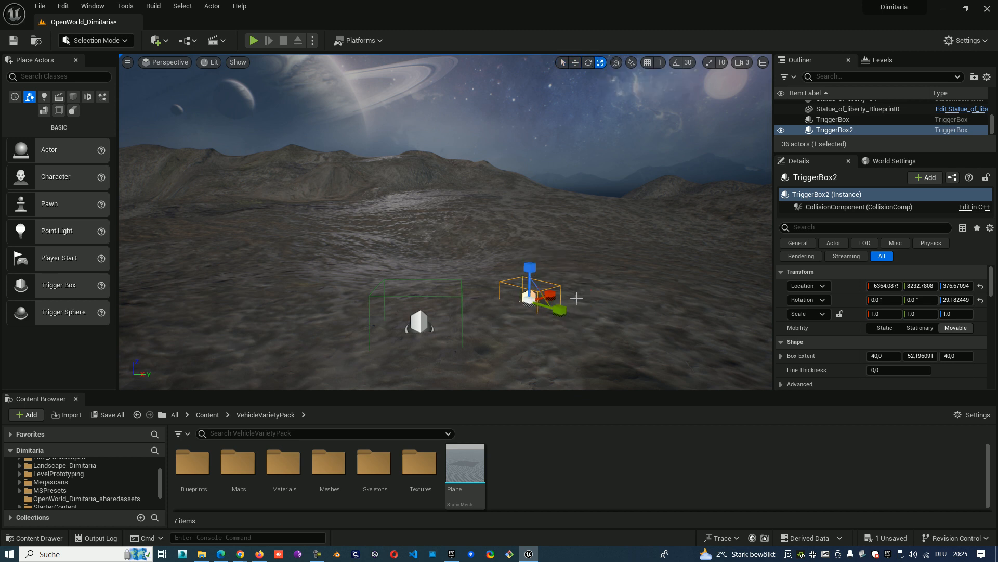
key(e)
key(w)
key(q)
key(w)
key(e)
key(r)
key(q)
key(w)
key(e)
key(r)
key(e)
key(w)
key(q)
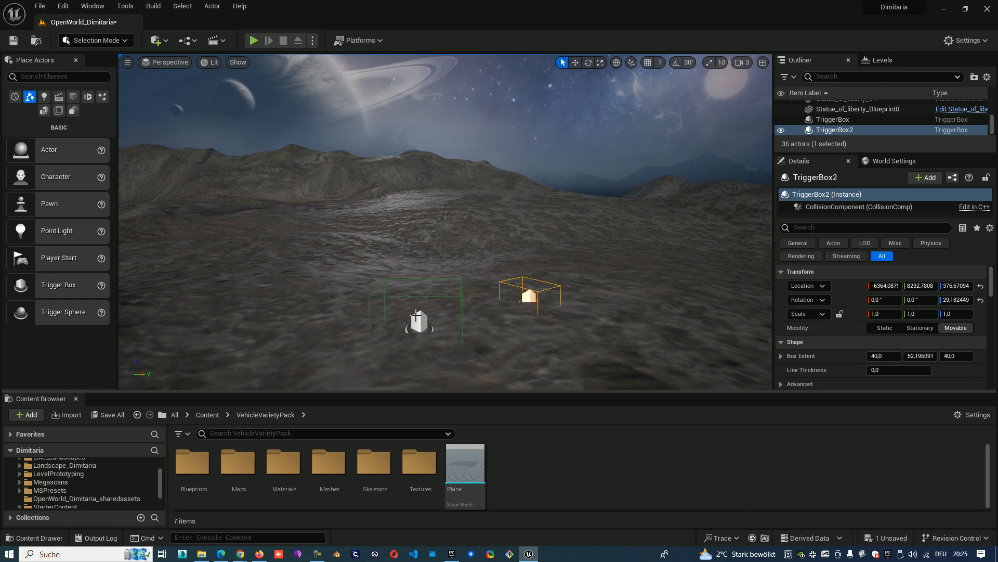
Step: Delete the larger first trigger box and select the remaining TriggerBox2
click(419, 318)
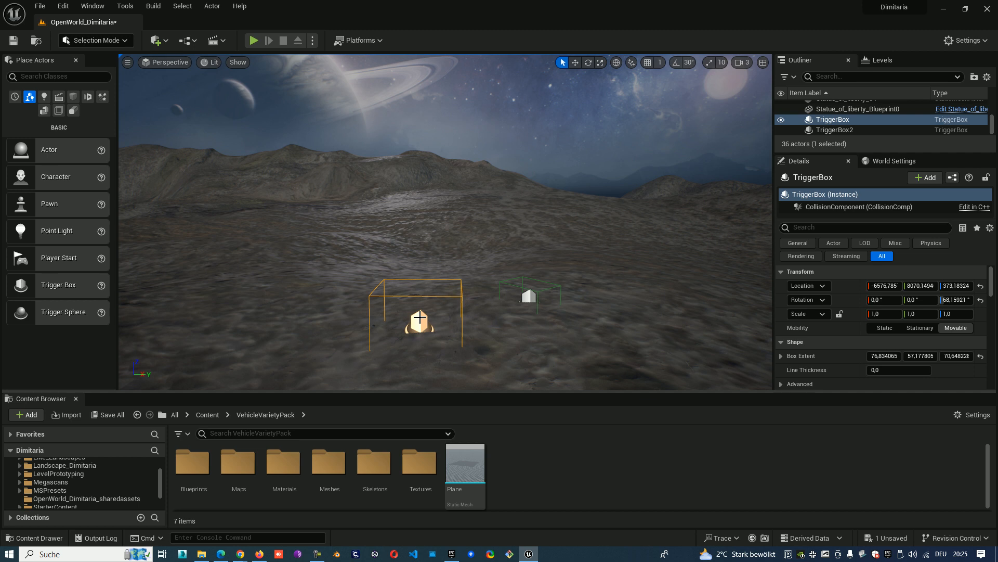
key(Delete)
click(529, 297)
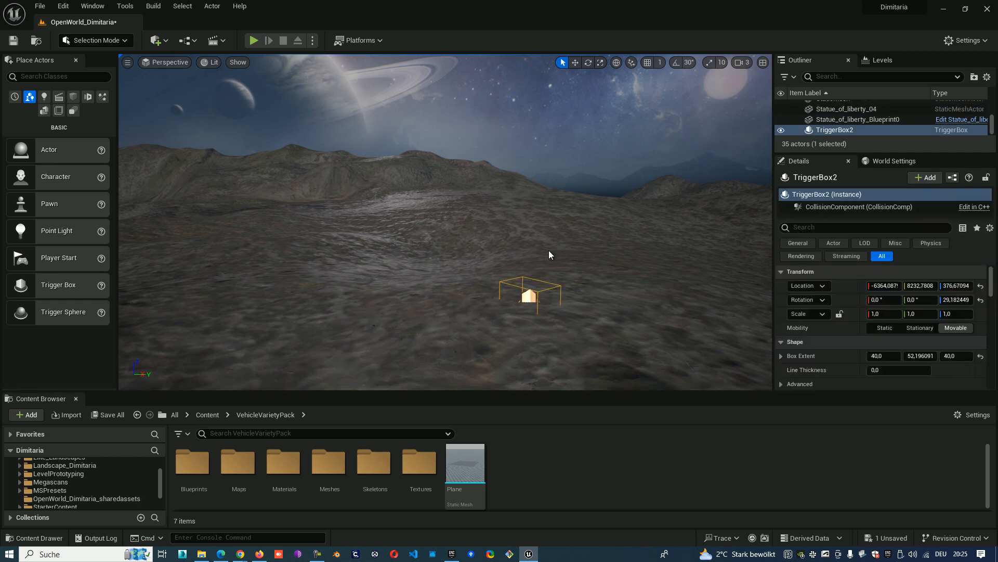
Step: Switch the transform gizmo to local space and move TriggerBox2 along its own axes to about X -6410, Y 8236
click(617, 63)
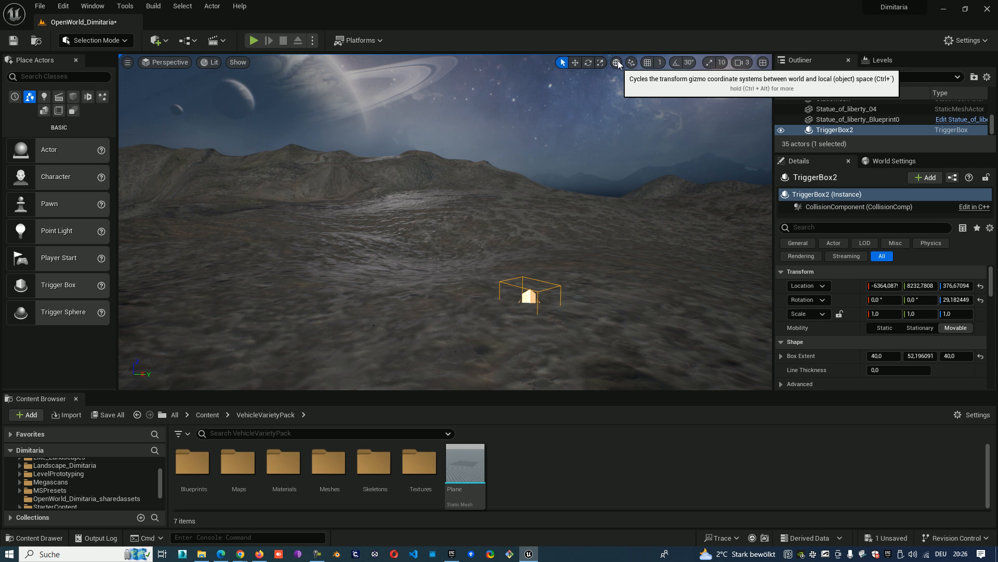
click(575, 63)
drag(551, 273, 538, 291)
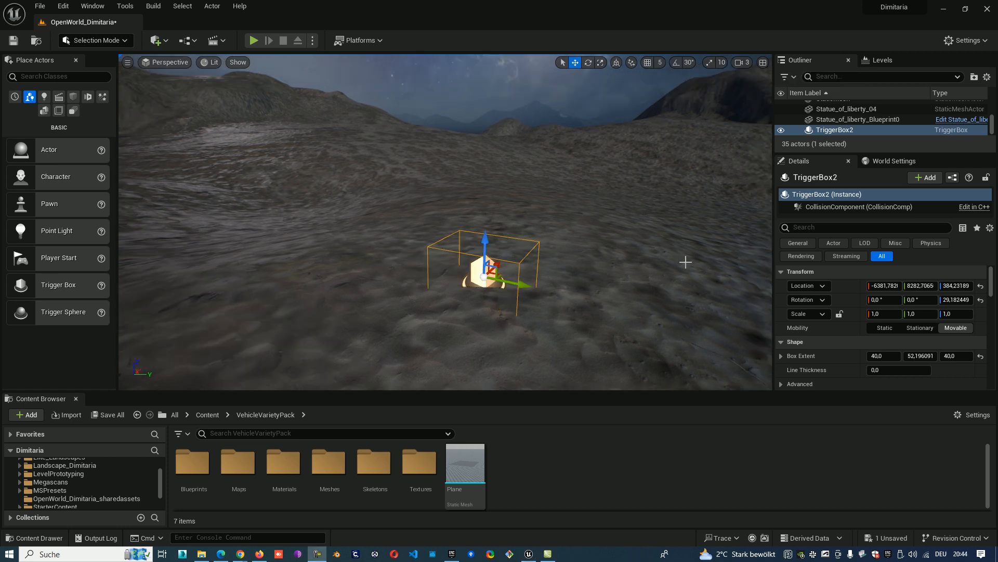
mouse_move(510, 283)
mouse_down()
mouse_move(523, 285)
mouse_move(364, 247)
mouse_move(600, 314)
mouse_move(499, 294)
mouse_up()
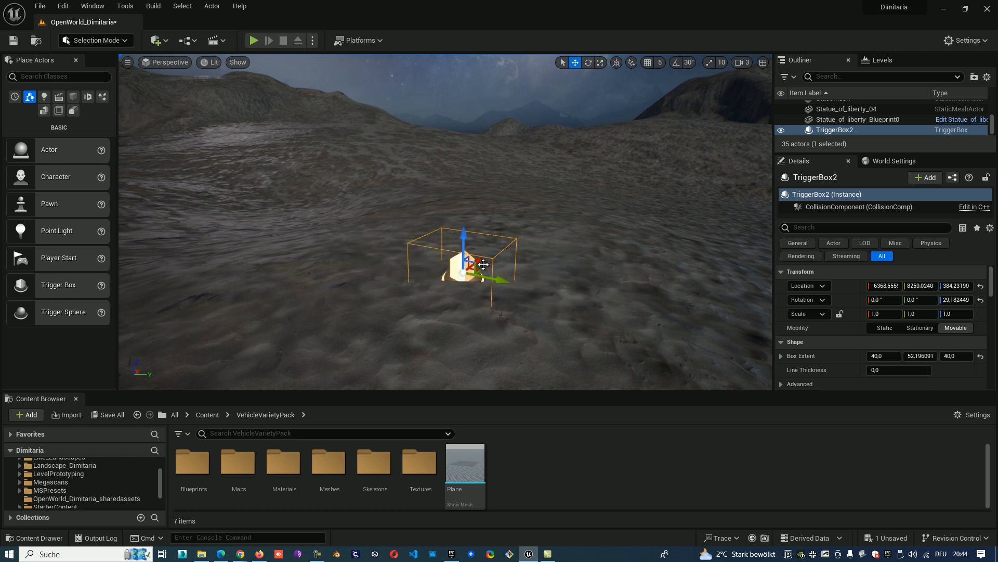
drag(466, 263, 449, 282)
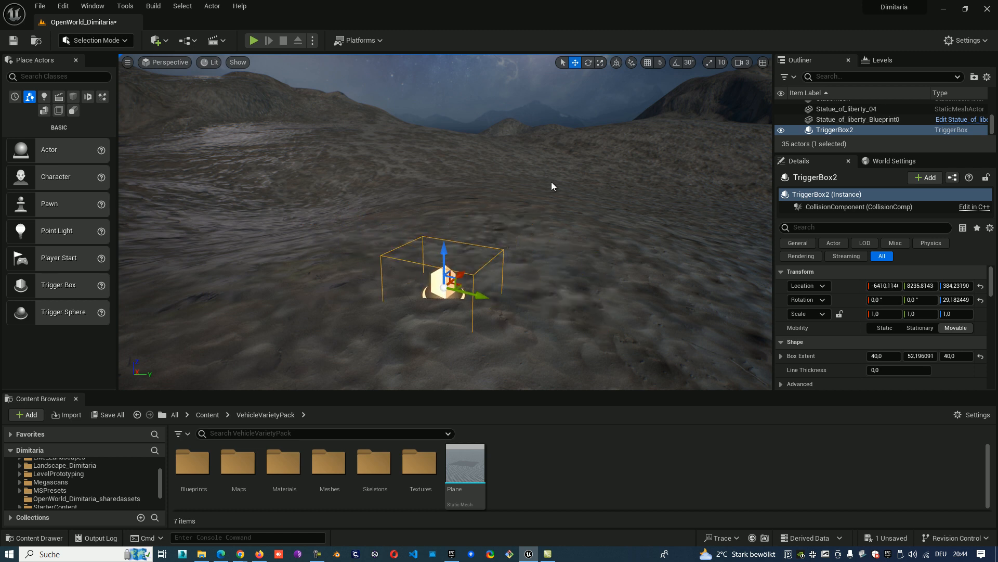
Step: Move TriggerBox2 along the world Y axis to about 8181, and return the gizmo to local space
click(616, 63)
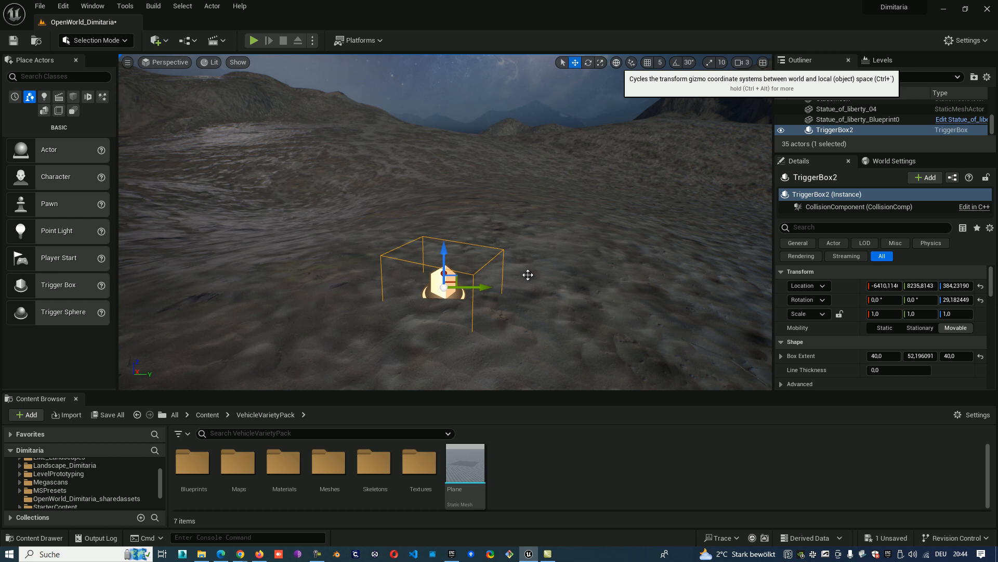
drag(477, 289, 427, 307)
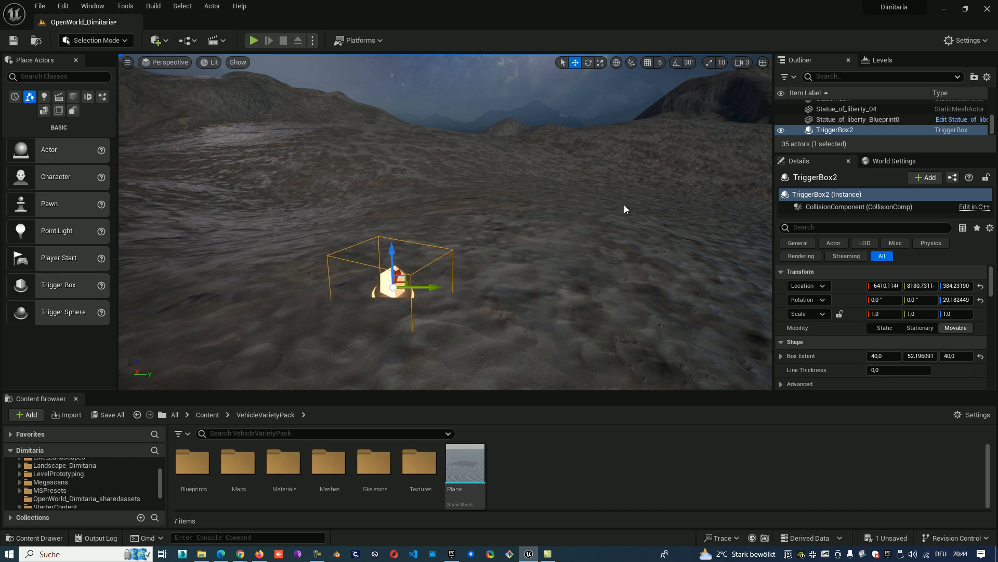
click(616, 63)
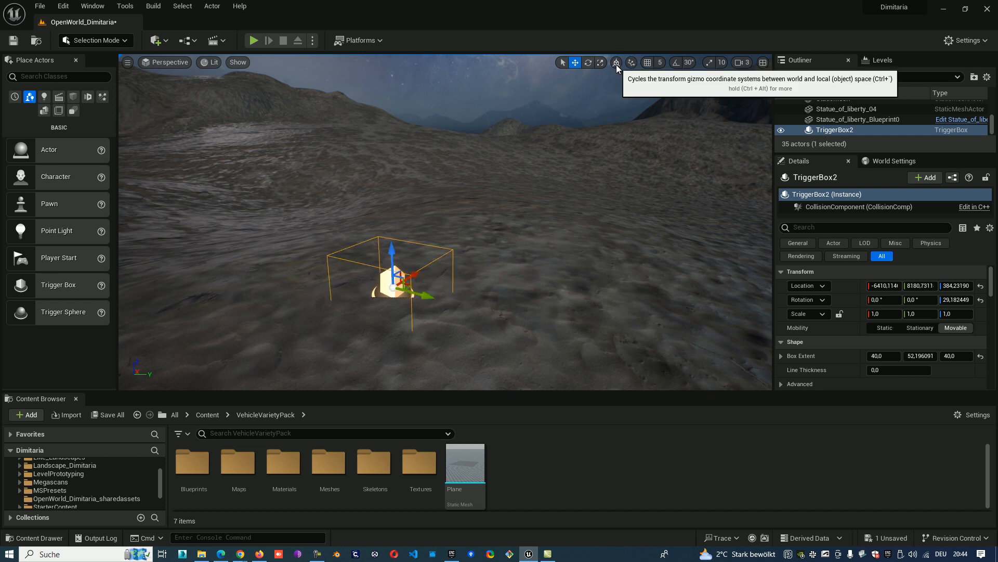
Step: Enable Surface Snapping and move TriggerBox2 vertically to a Z of about 395
click(633, 65)
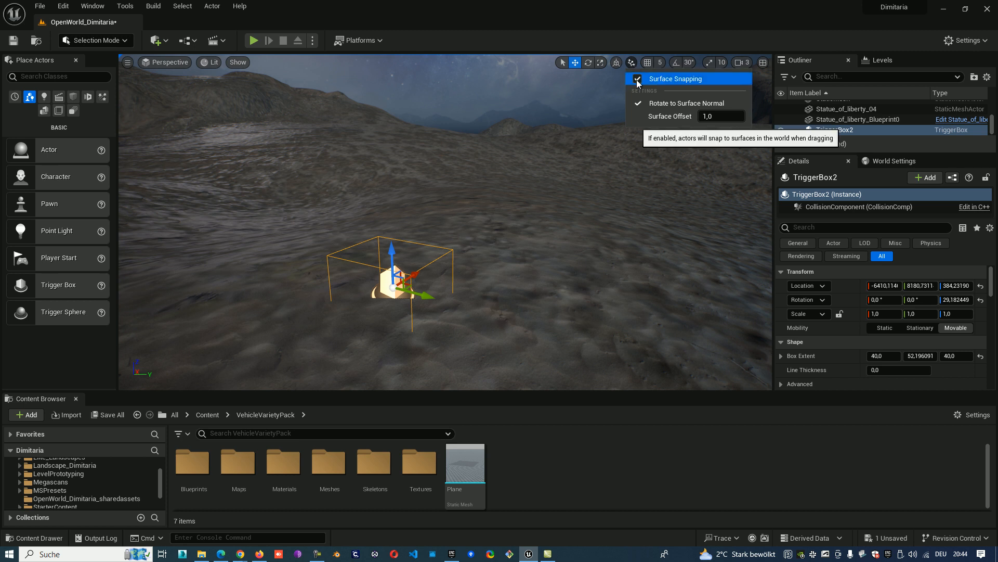
click(637, 79)
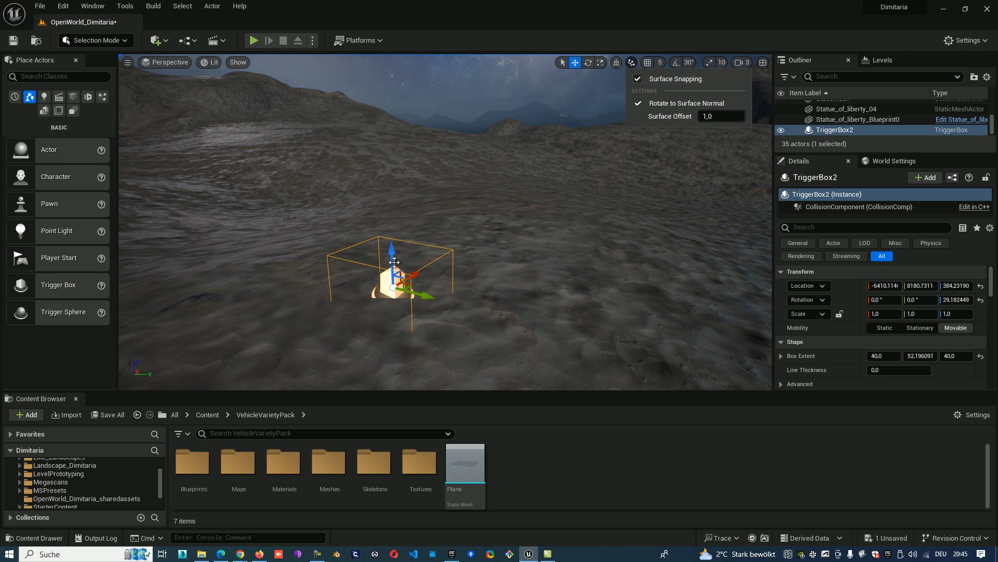
drag(389, 229, 394, 258)
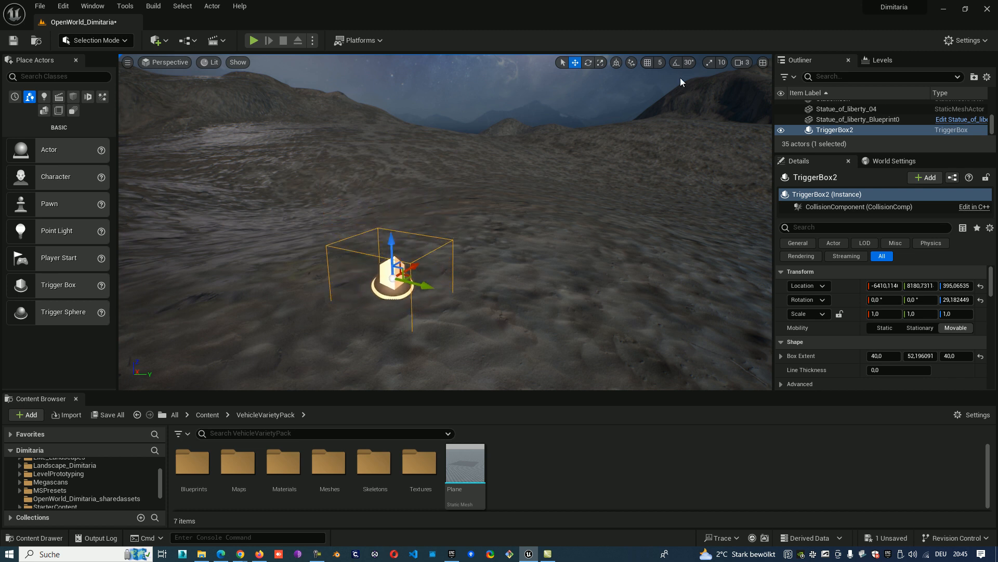
Step: Turn on position grid snapping at size 5 and raise TriggerBox2 to a Z of about 485
click(649, 63)
drag(392, 245, 389, 166)
Step: Set the position grid size to 50 and move TriggerBox2 to about X -6434, Y 8224, Z 385
click(660, 63)
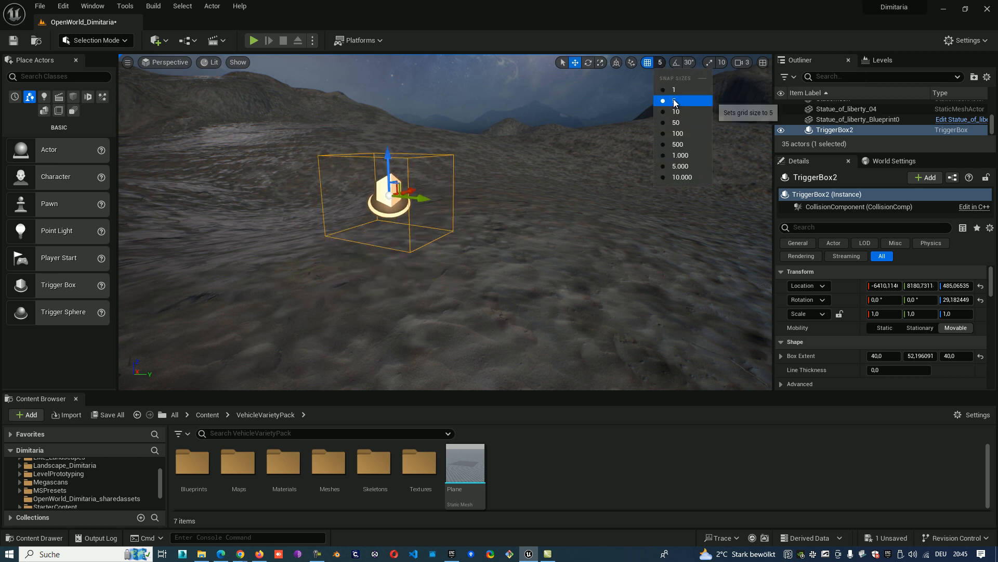
click(680, 122)
drag(389, 165, 439, 340)
Step: Set the position grid size to 1 and move TriggerBox2 in fine increments to about X -6445, Y 8244
click(661, 63)
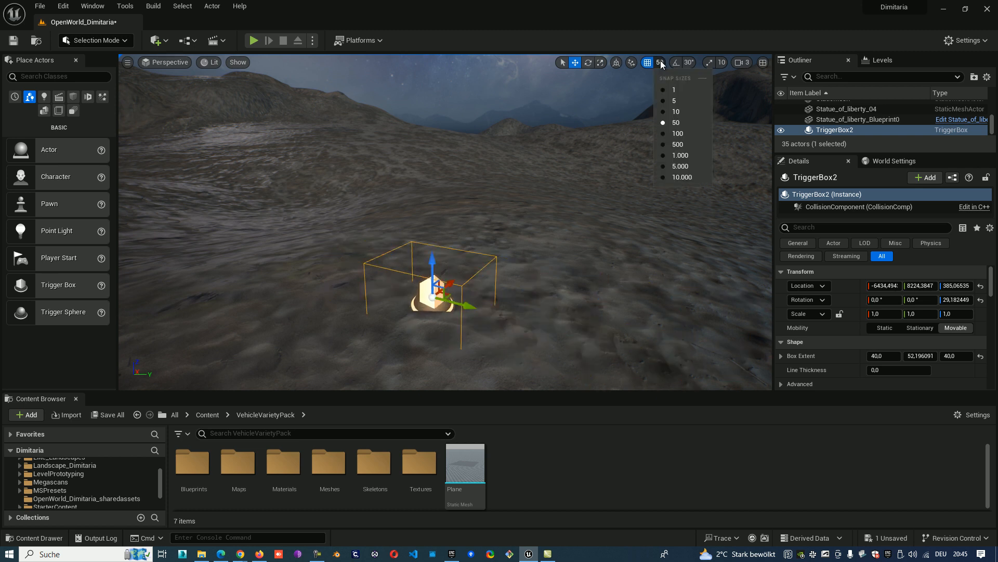
click(669, 90)
drag(461, 304, 590, 165)
Step: Set the position grid snap size to 10.000
click(659, 63)
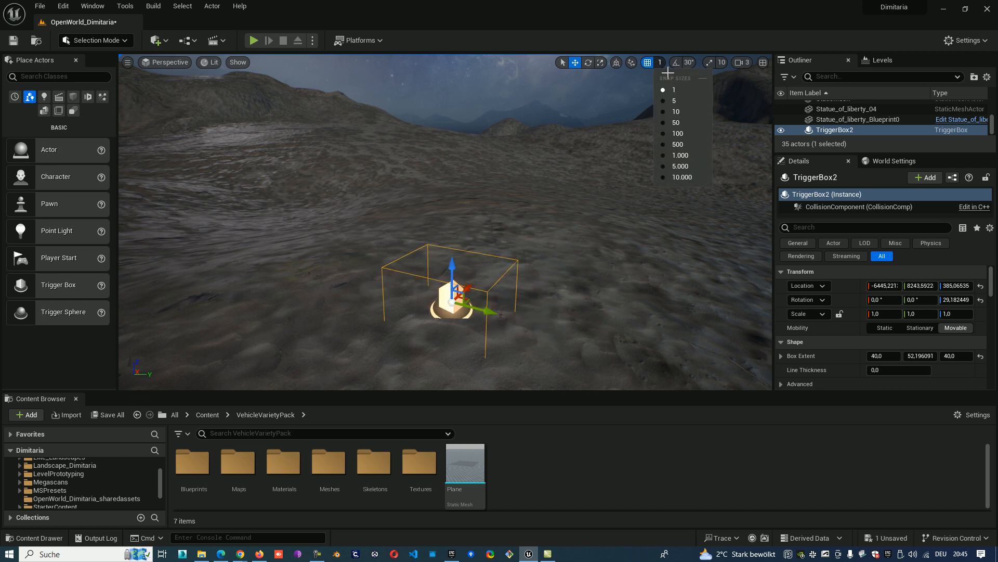
click(676, 168)
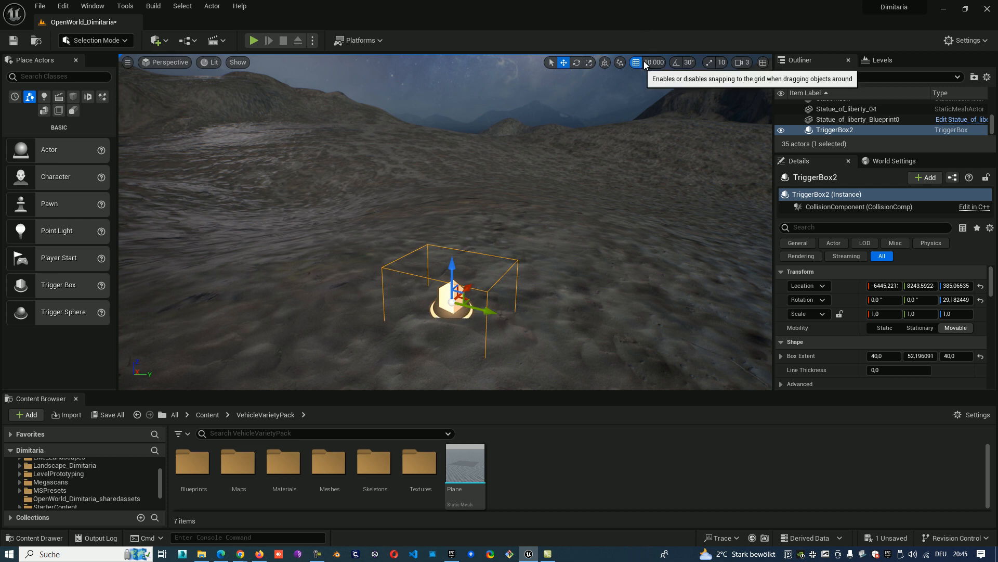
Step: Turn off position grid snapping and move TriggerBox2 freely to about X -6455, Y 8261, Z 398
click(620, 63)
click(628, 80)
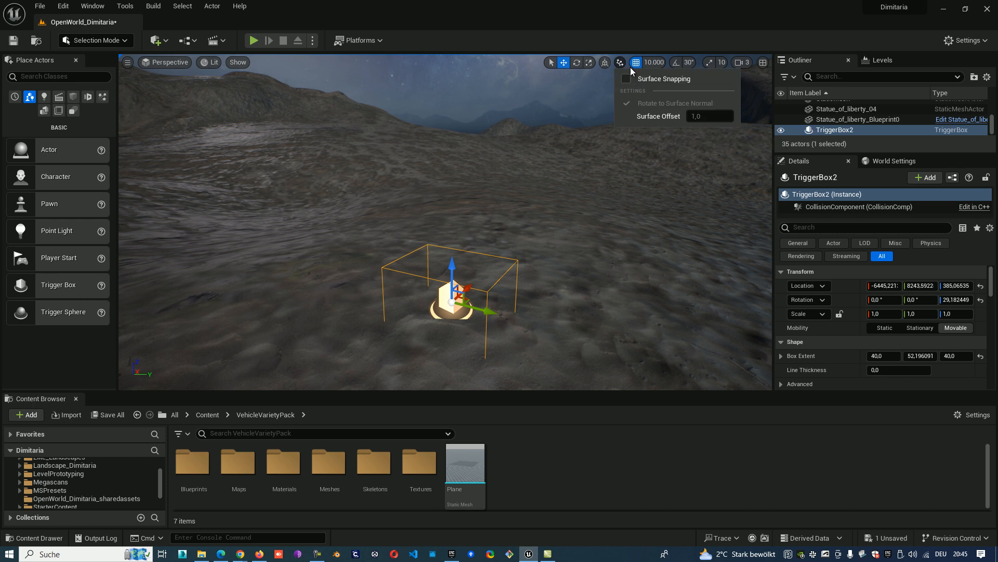
mouse_move(479, 309)
mouse_down()
mouse_move(429, 295)
mouse_move(486, 301)
mouse_up()
right_drag(487, 301, 486, 301)
click(636, 63)
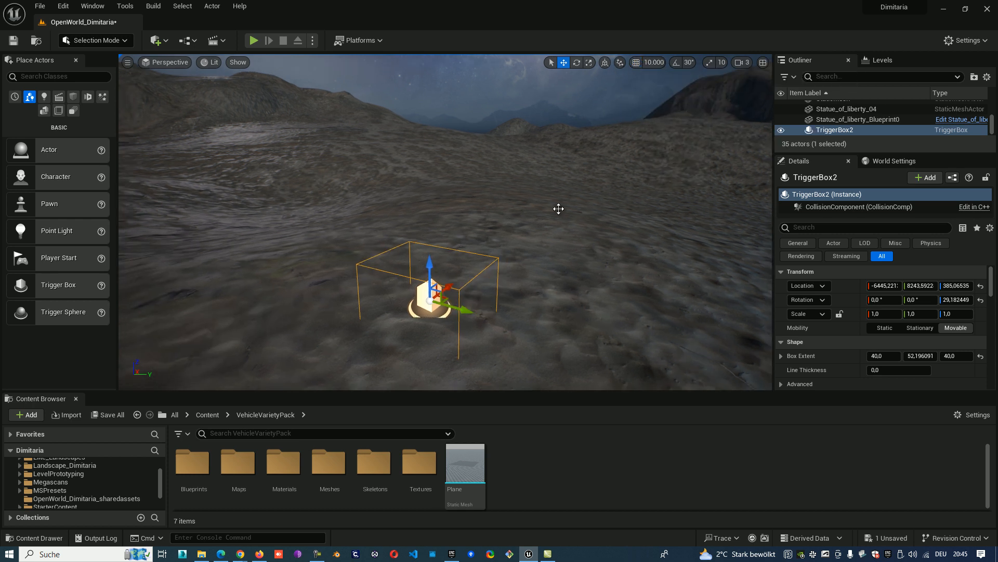
drag(457, 310, 438, 171)
drag(438, 263, 441, 261)
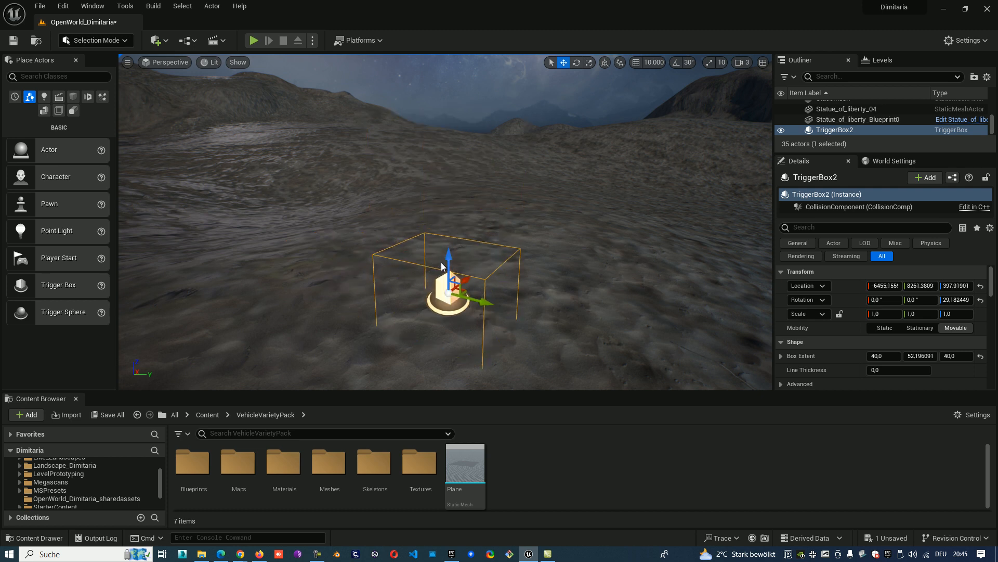
Step: Set the position grid snap size to 5
click(652, 63)
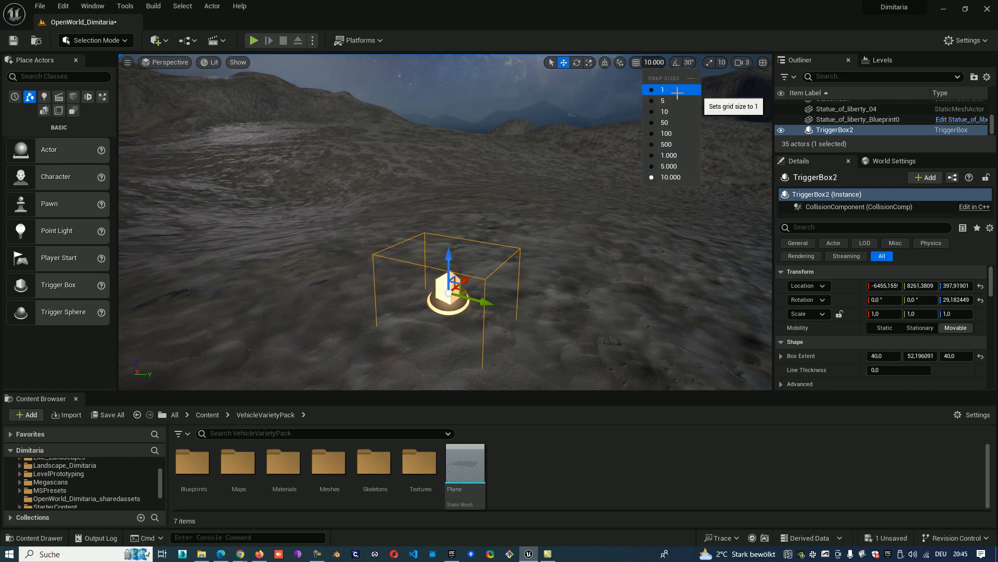
click(660, 92)
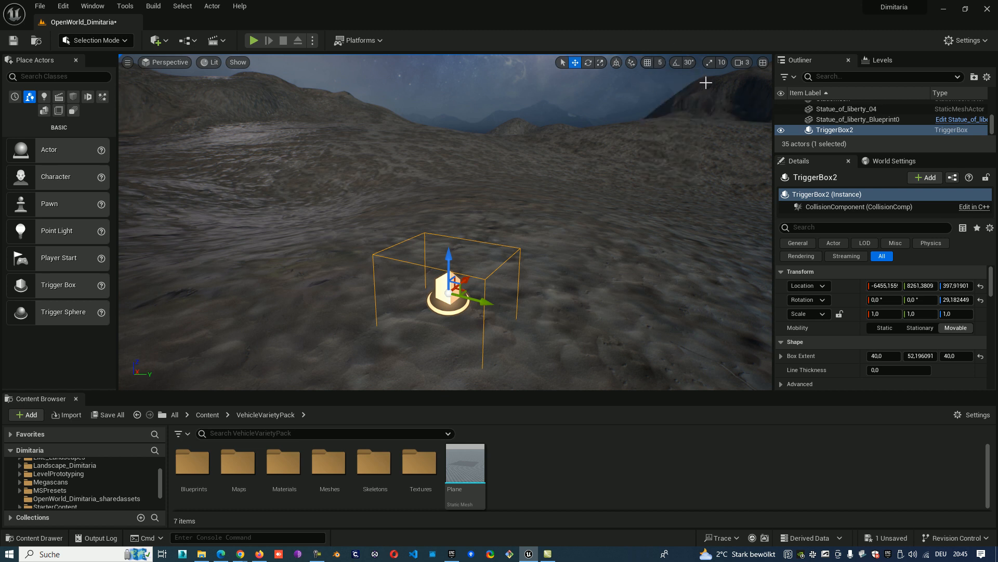
Step: Turn on rotation snapping at 30° and rotate TriggerBox2 one increment to a Z rotation of about -0.8°
click(677, 62)
click(588, 63)
drag(438, 324, 474, 285)
Step: Set the rotation grid snap value to 120°
click(689, 62)
click(696, 92)
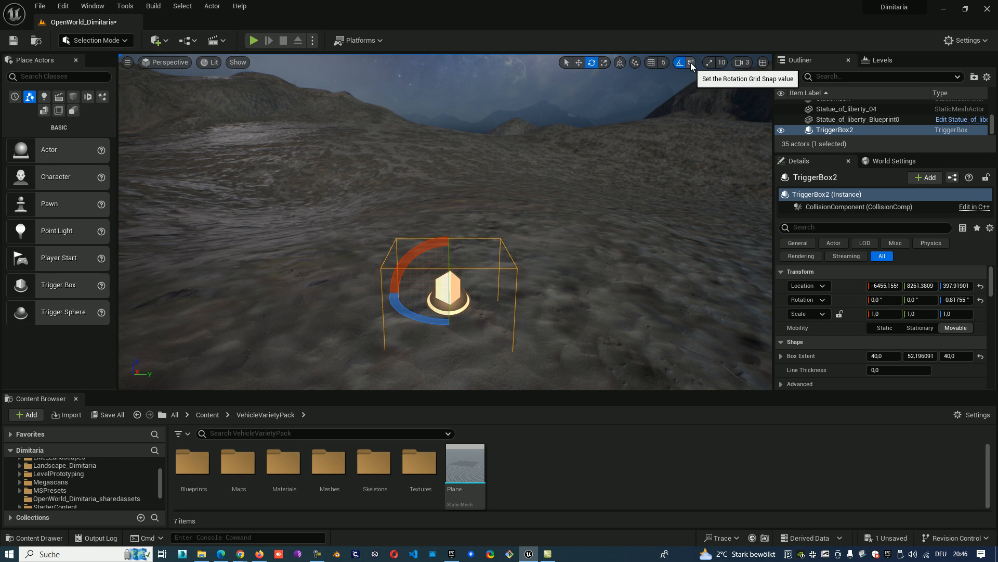
click(690, 62)
click(710, 157)
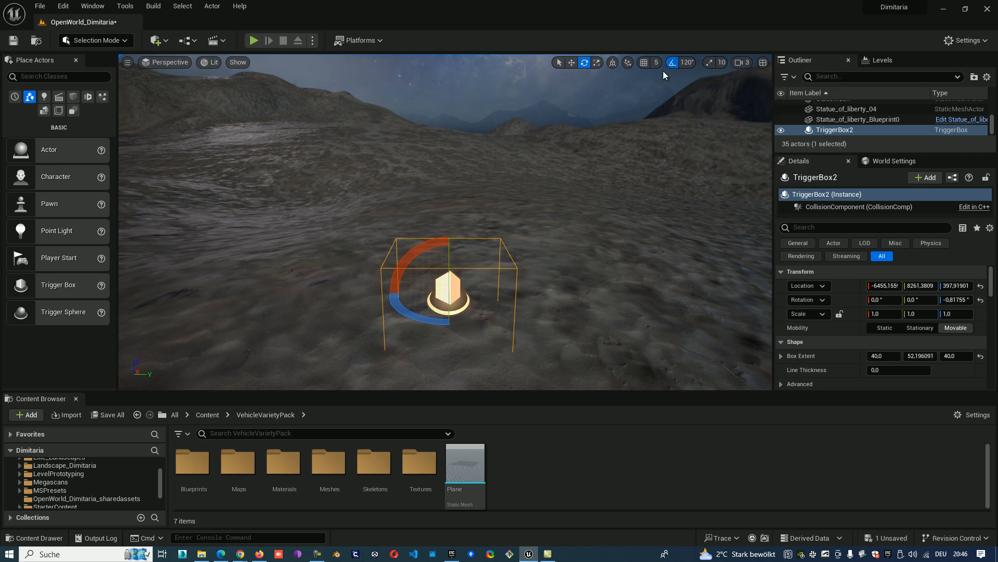
click(686, 63)
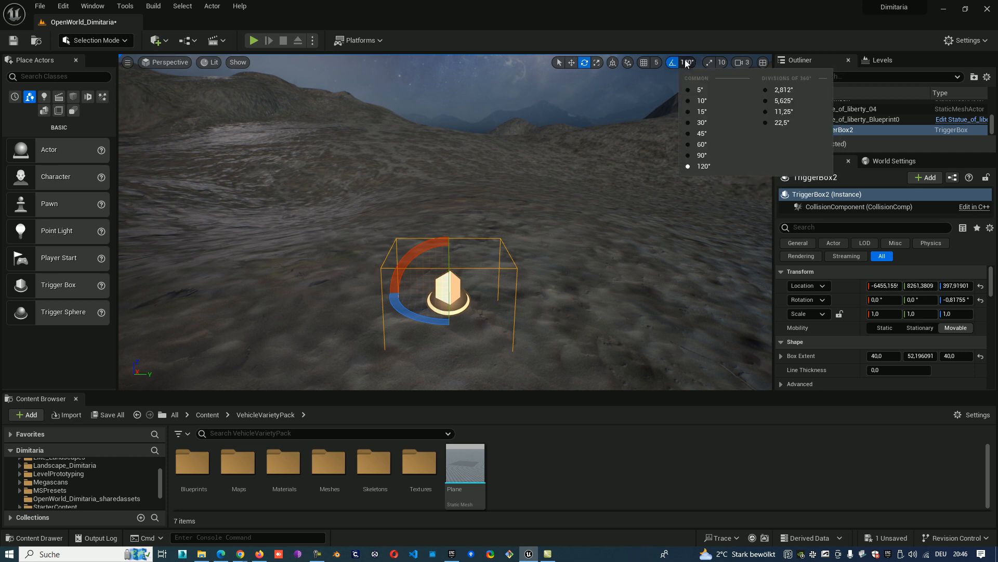
click(686, 63)
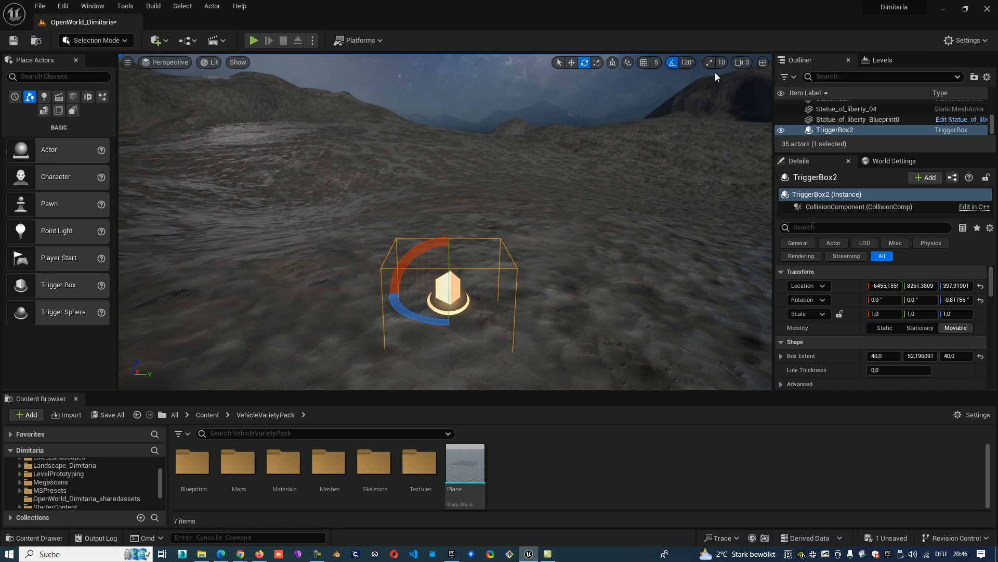
Step: Turn on scale snapping at 1 and widen TriggerBox2 with the Scale tool to a Y box extent of about 112
click(710, 64)
click(597, 62)
click(722, 65)
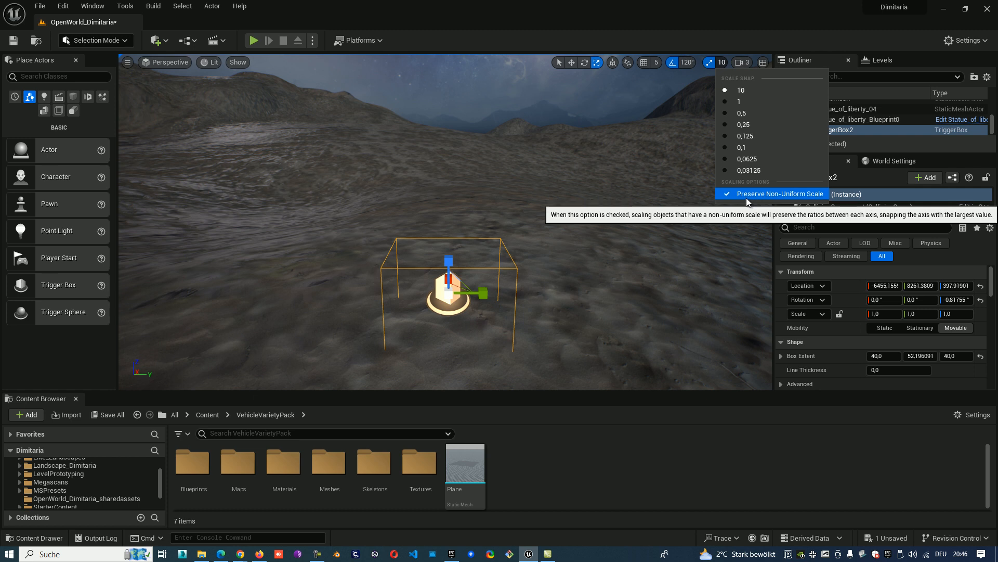
click(501, 295)
click(722, 62)
click(739, 102)
drag(484, 294, 993, 302)
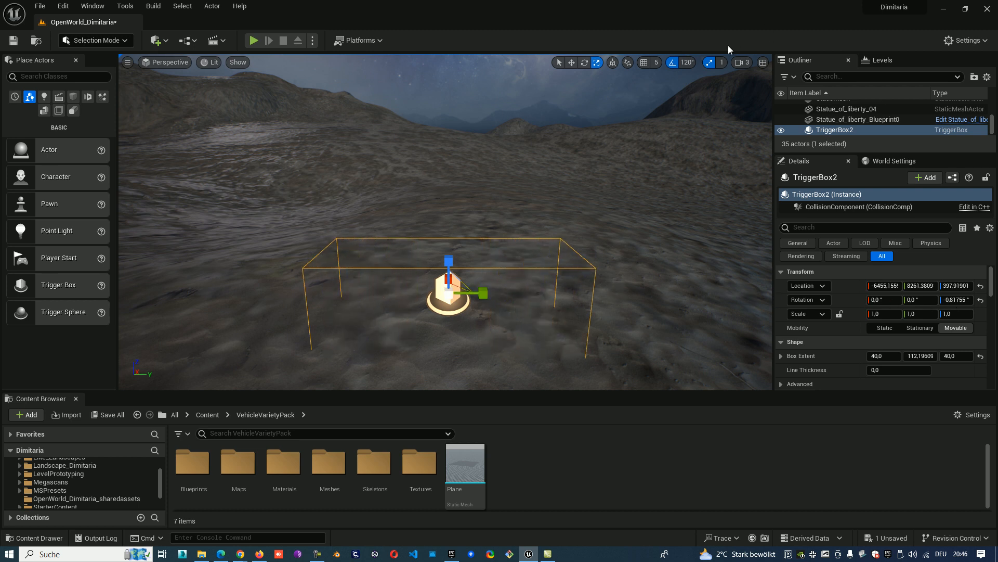
Step: Set the scale snap value to 10 and widen TriggerBox2 to a Y box extent of about 147
click(713, 62)
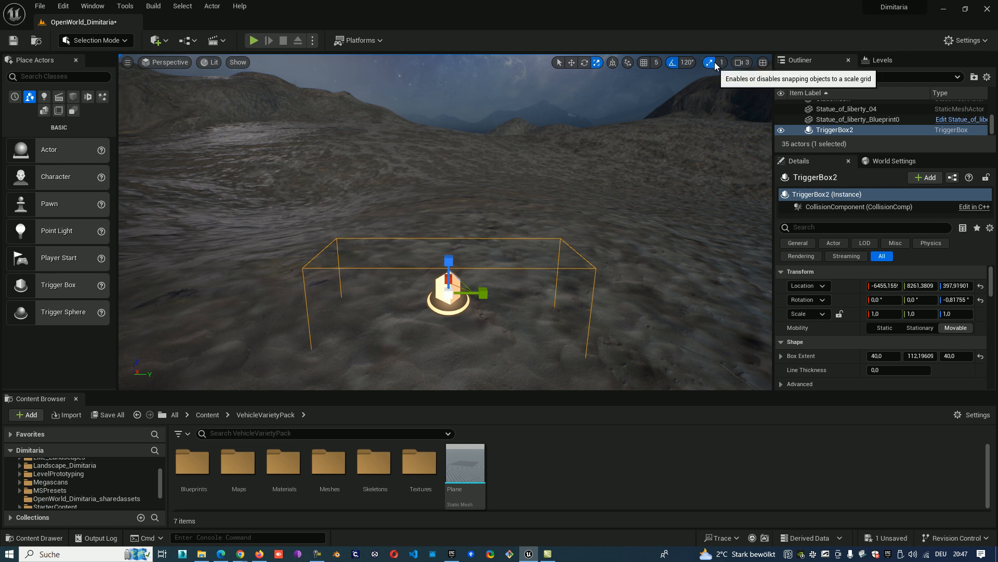
click(711, 63)
click(722, 63)
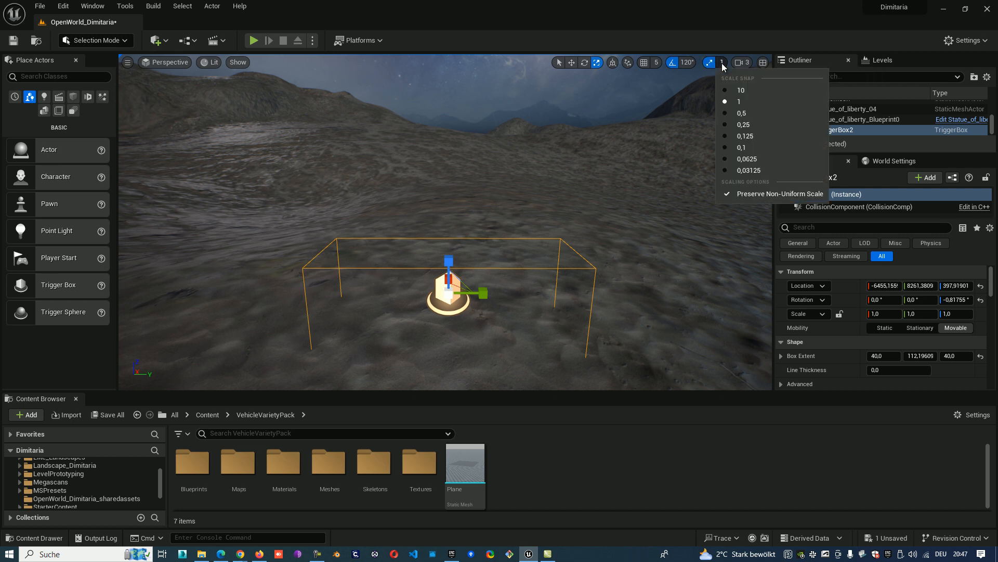
click(778, 88)
scroll(494, 247, down, 5)
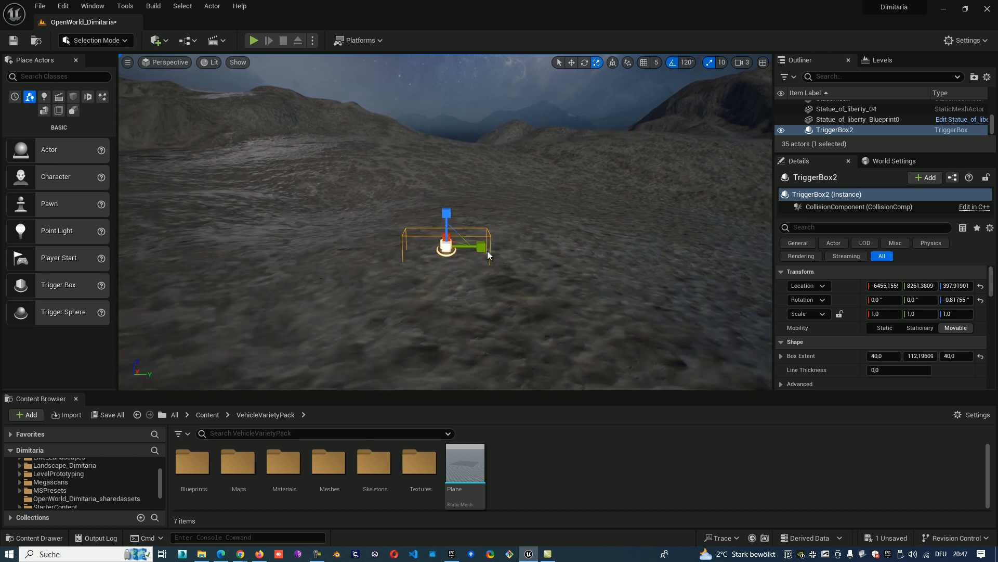
drag(482, 246, 637, 38)
Step: Set the scale snap value to 0,1 and narrow TriggerBox2 to a Y box extent of about 90
click(720, 63)
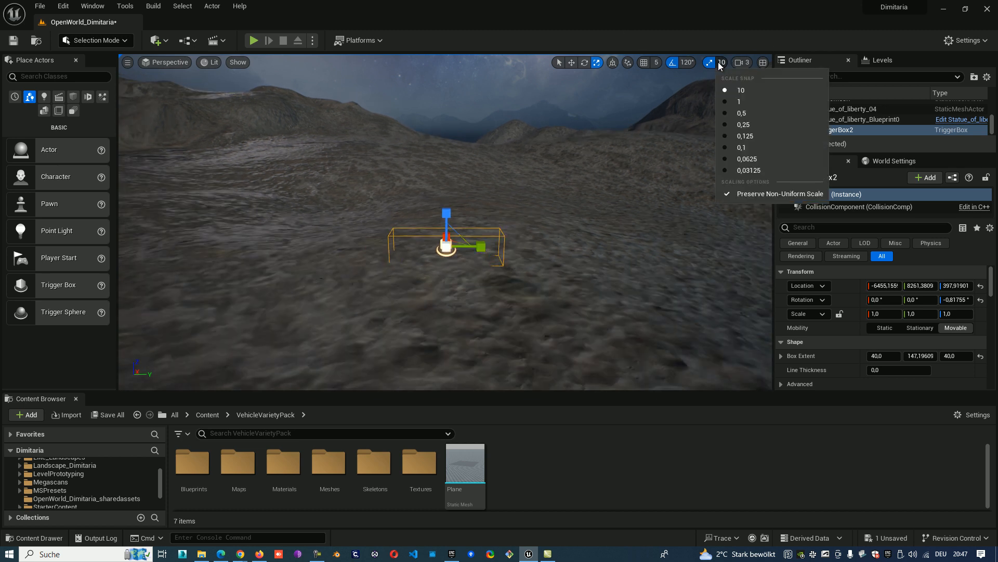
click(750, 147)
scroll(428, 251, up, 3)
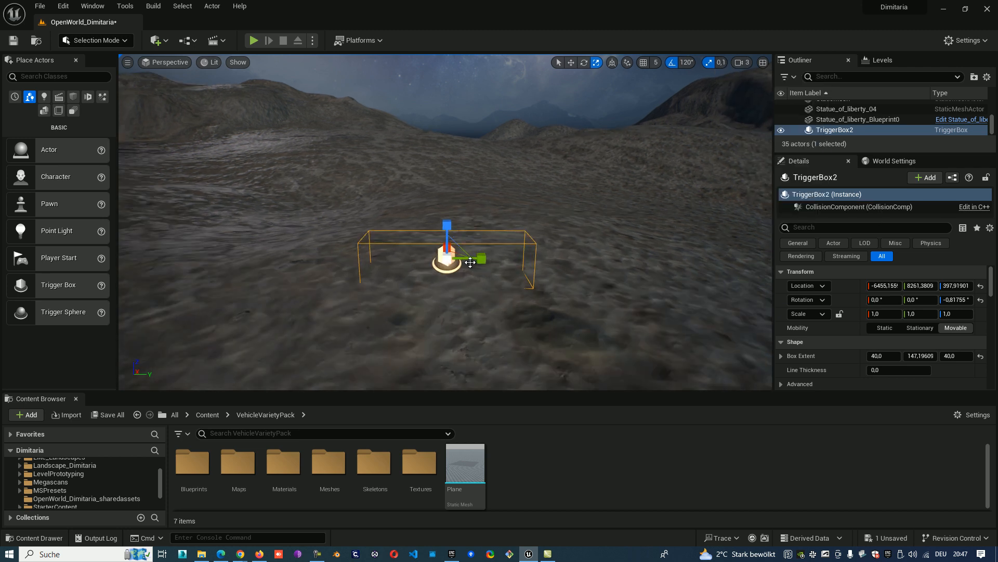
drag(481, 259, 2, 249)
Step: Toggle Preserve Non-Uniform Scale and enlarge TriggerBox2 in Y and Z to box extents of about 157 and 105
click(709, 62)
click(721, 62)
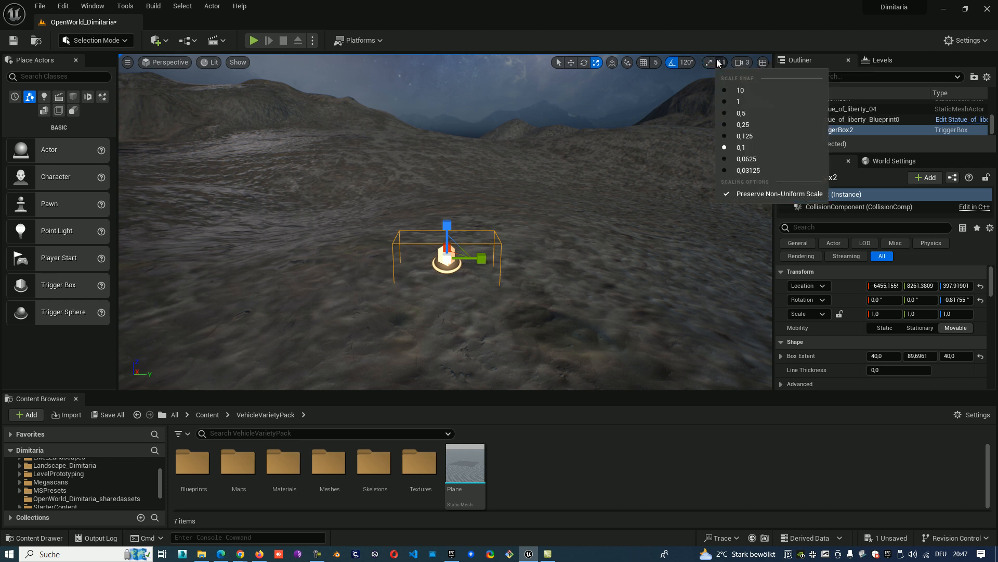
click(710, 63)
click(721, 63)
click(767, 192)
mouse_move(470, 264)
mouse_down()
mouse_move(526, 263)
mouse_move(472, 259)
mouse_move(464, 232)
mouse_move(830, 1)
mouse_move(722, 468)
mouse_move(458, 265)
mouse_up()
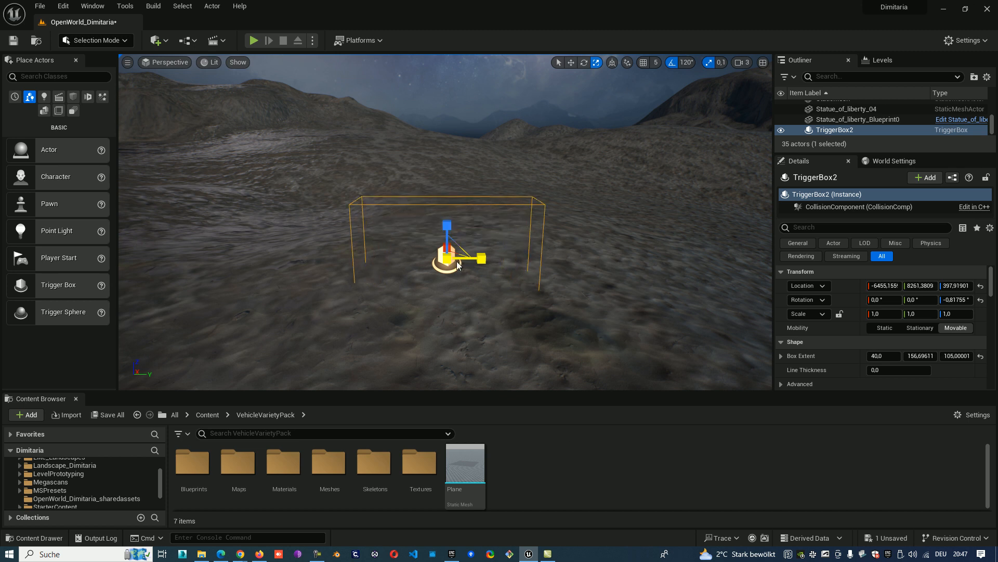
Step: Lower the viewport camera speed to about 0,099 and fly the camera around the trigger box
click(742, 63)
drag(773, 87, 742, 88)
right_drag(466, 172, 490, 157)
key(s)
key(w)
key(s)
mouse_move(740, 79)
right_down()
mouse_move(474, 195)
mouse_move(734, 85)
right_up()
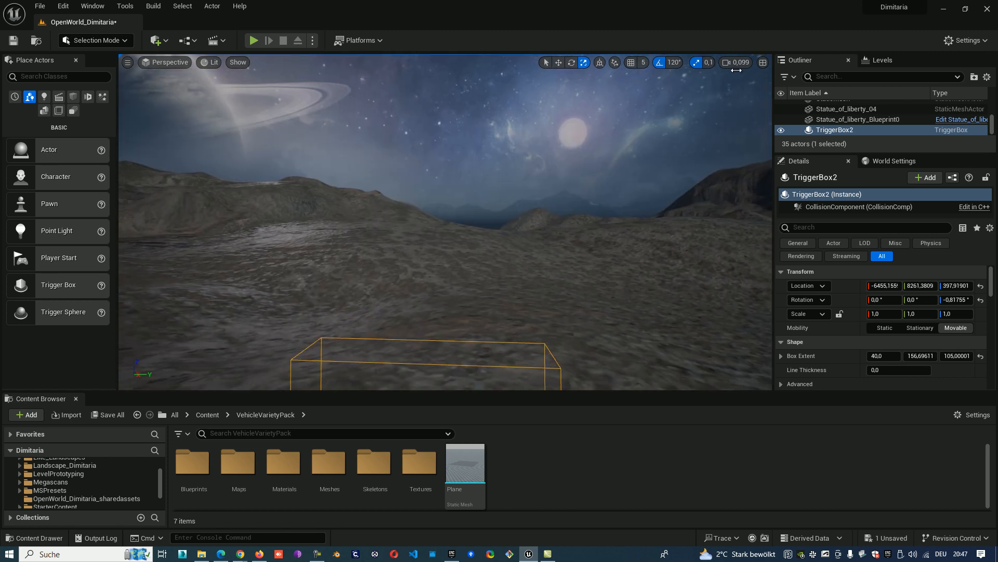
Step: Raise the viewport camera speed to 48 and fly the camera over the landscape
click(737, 65)
drag(741, 82, 805, 87)
right_drag(419, 189, 420, 205)
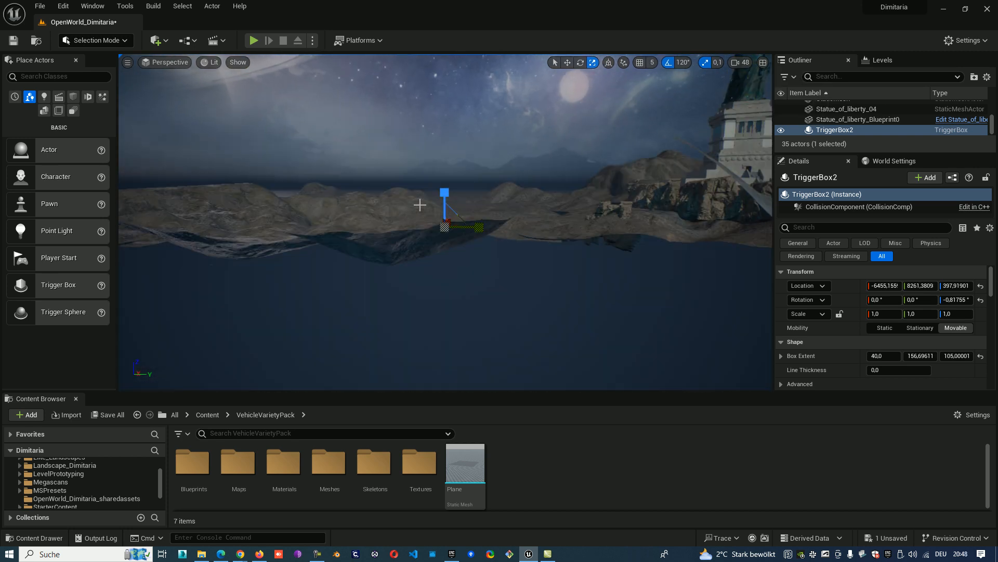
right_drag(419, 205, 442, 276)
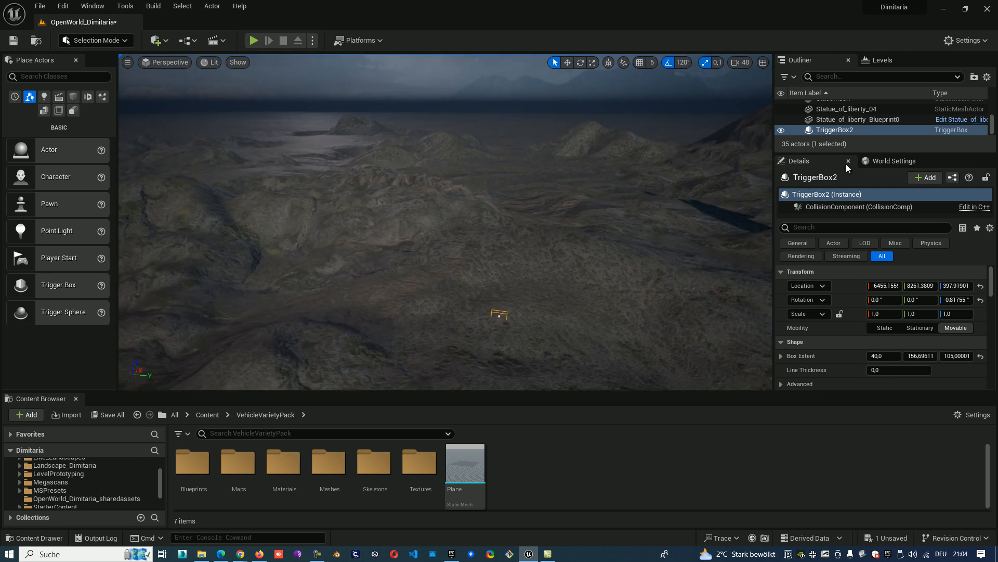
Step: Set the viewport camera speed to 0,99 and fly closer to TriggerBox2
click(745, 63)
click(757, 86)
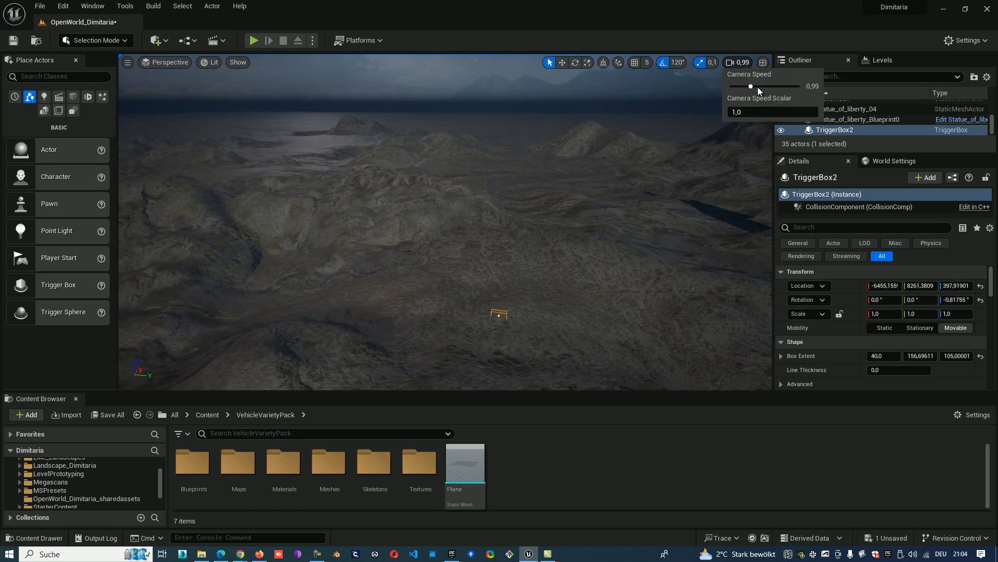
right_drag(490, 219, 511, 245)
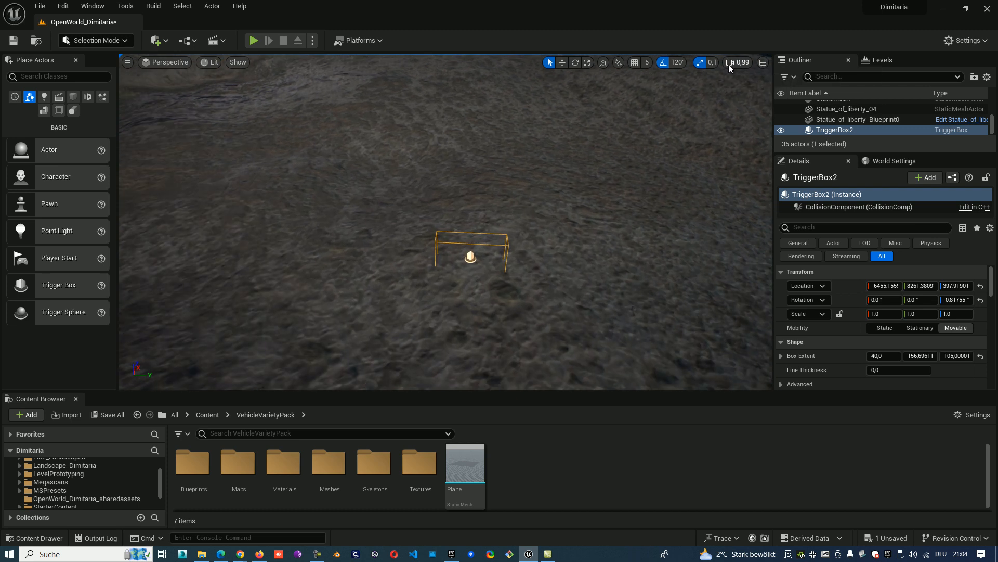
Step: Show the four-viewport layout, pan the Back wireframe view, and maximize and restore that view
click(762, 63)
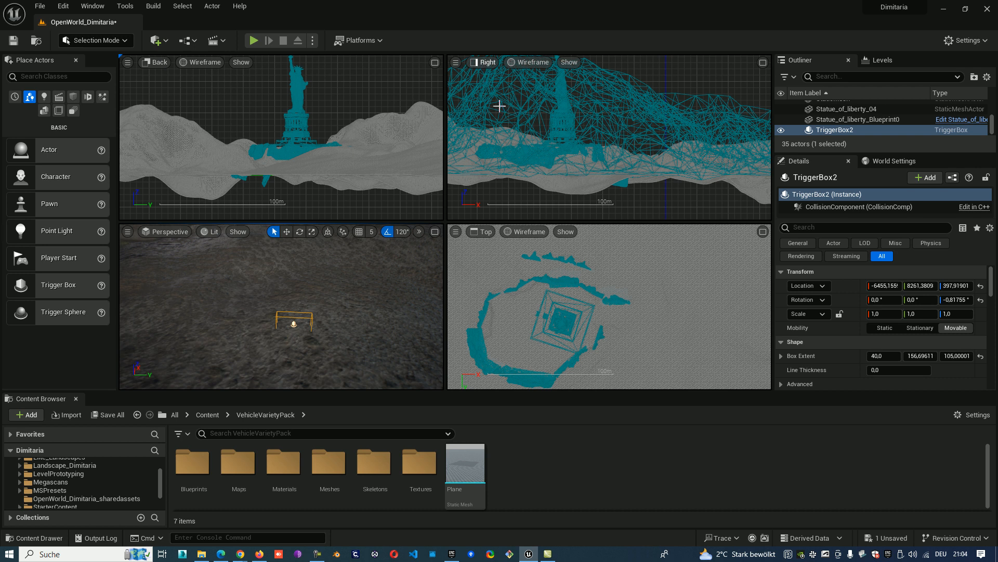
right_drag(294, 141, 258, 170)
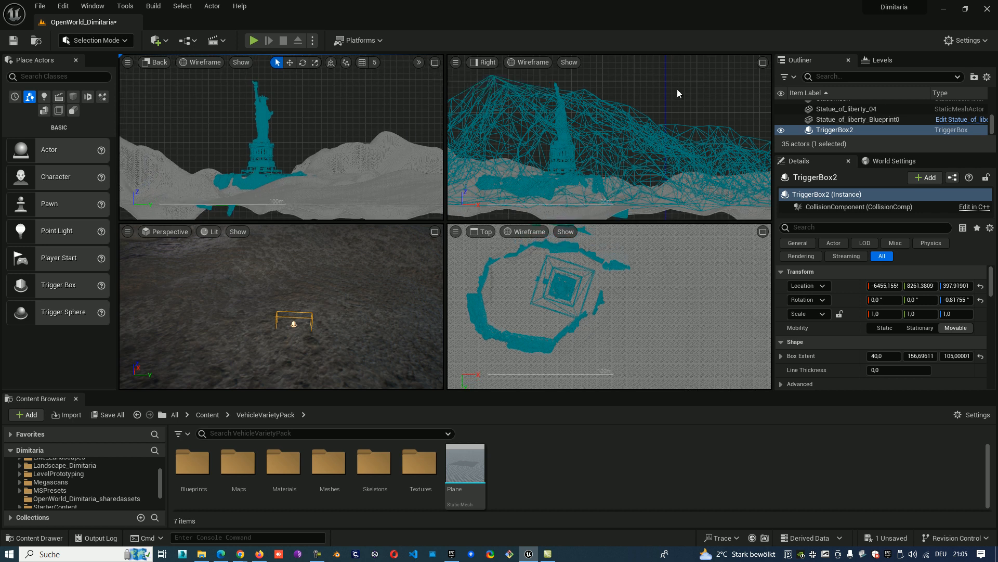
click(437, 63)
click(763, 63)
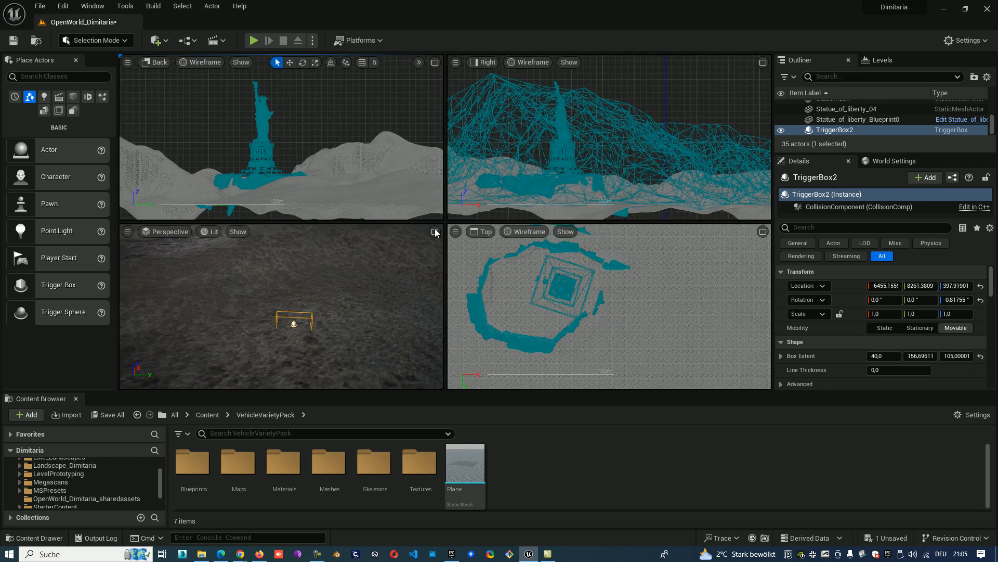
Step: Maximize and restore the Perspective and Top viewports in turn, ending with the Perspective viewport maximized
click(435, 232)
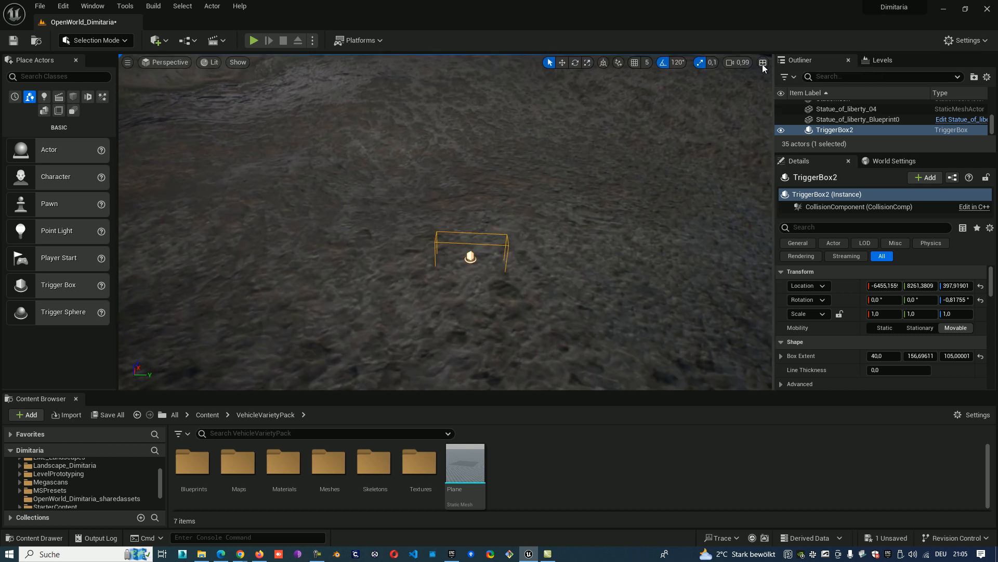
click(763, 62)
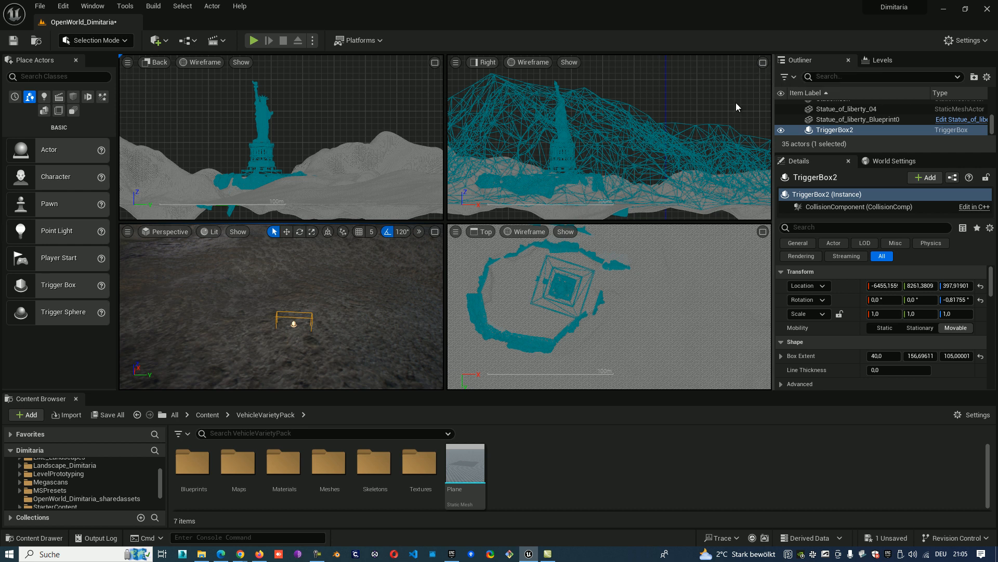
click(763, 232)
right_drag(477, 158, 543, 222)
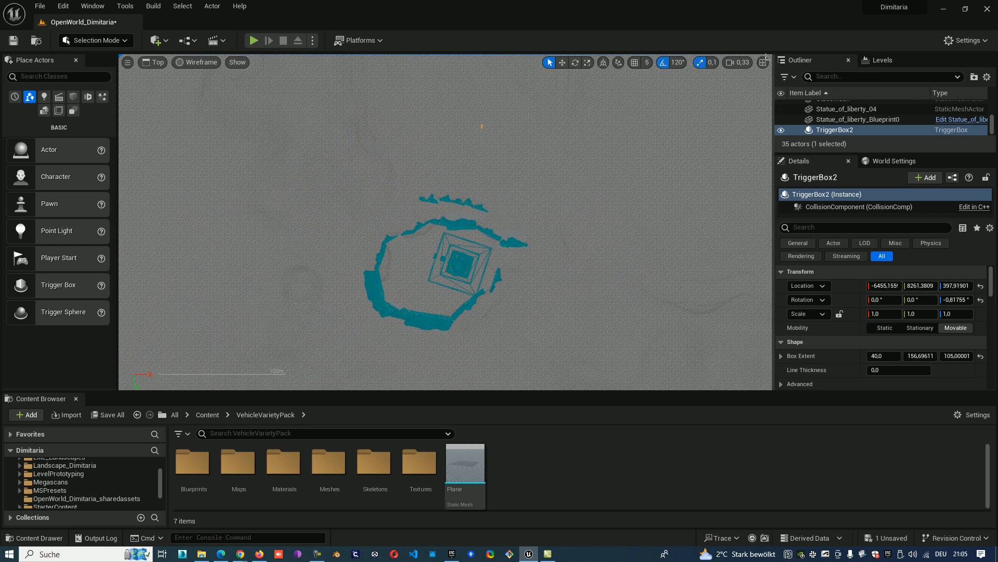
click(762, 62)
click(433, 231)
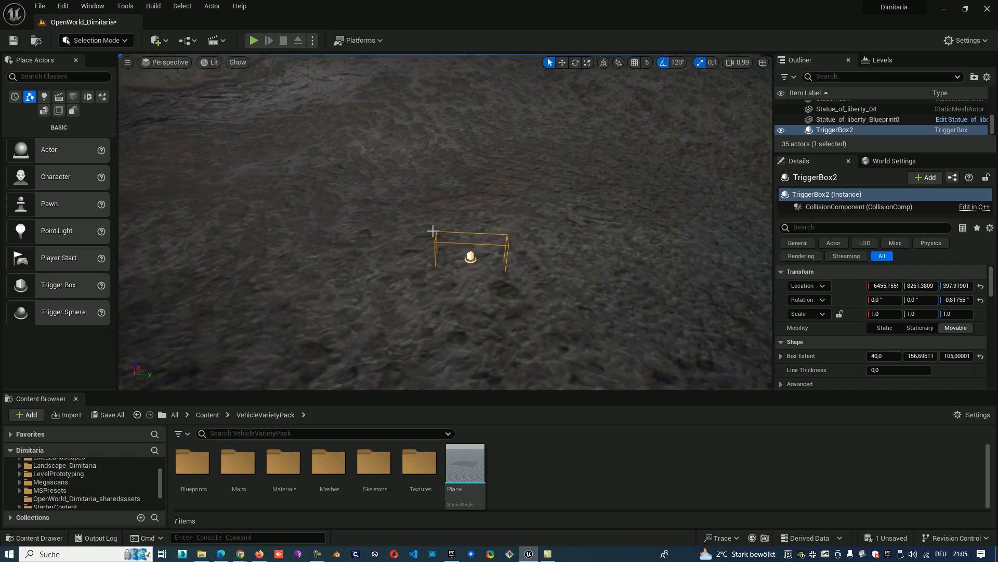